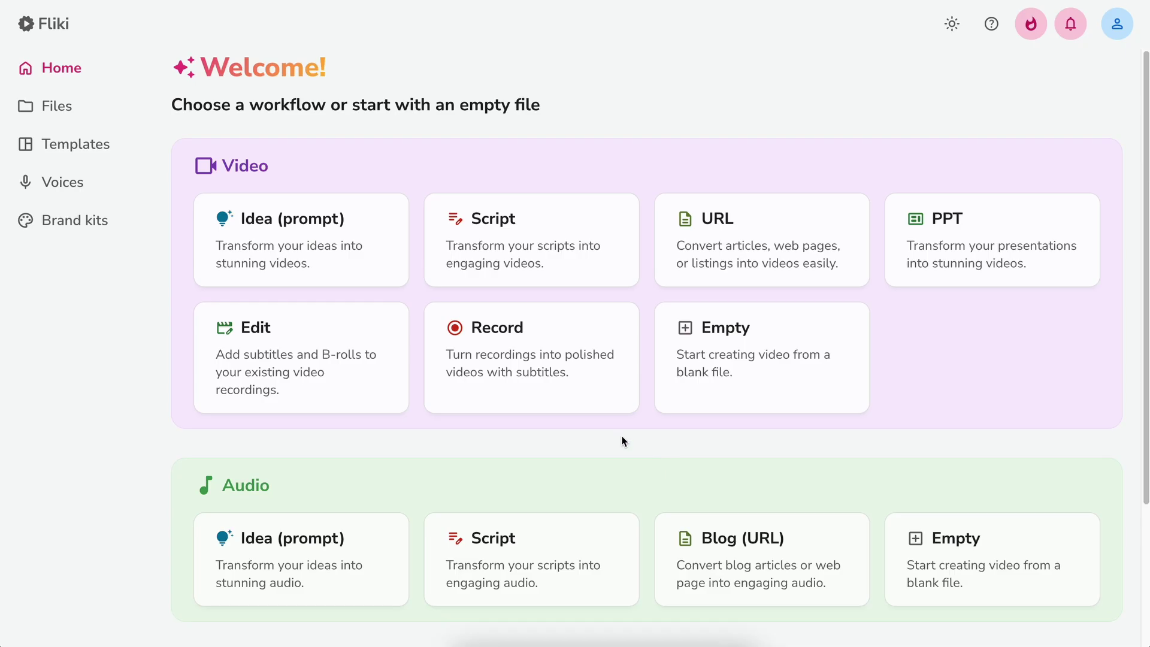
Step: Start an Idea video prompted 'Create a video on how to improve time management skills', lasting 3 minutes
left_click(361, 273)
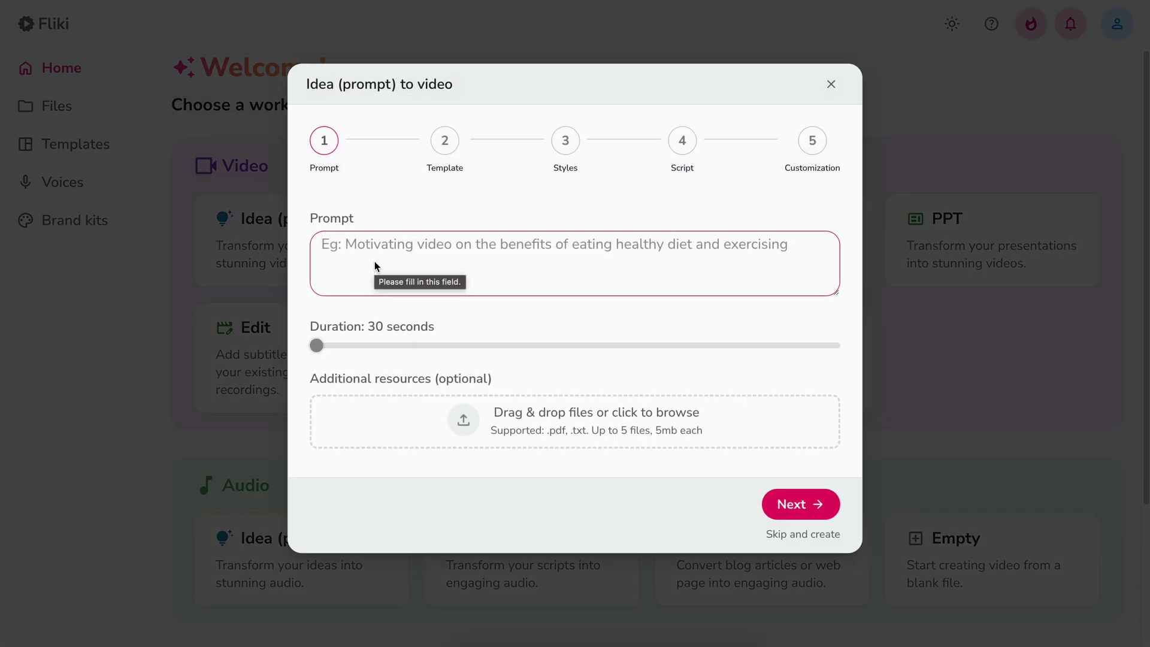
type("Create a video on how to improve time management skills")
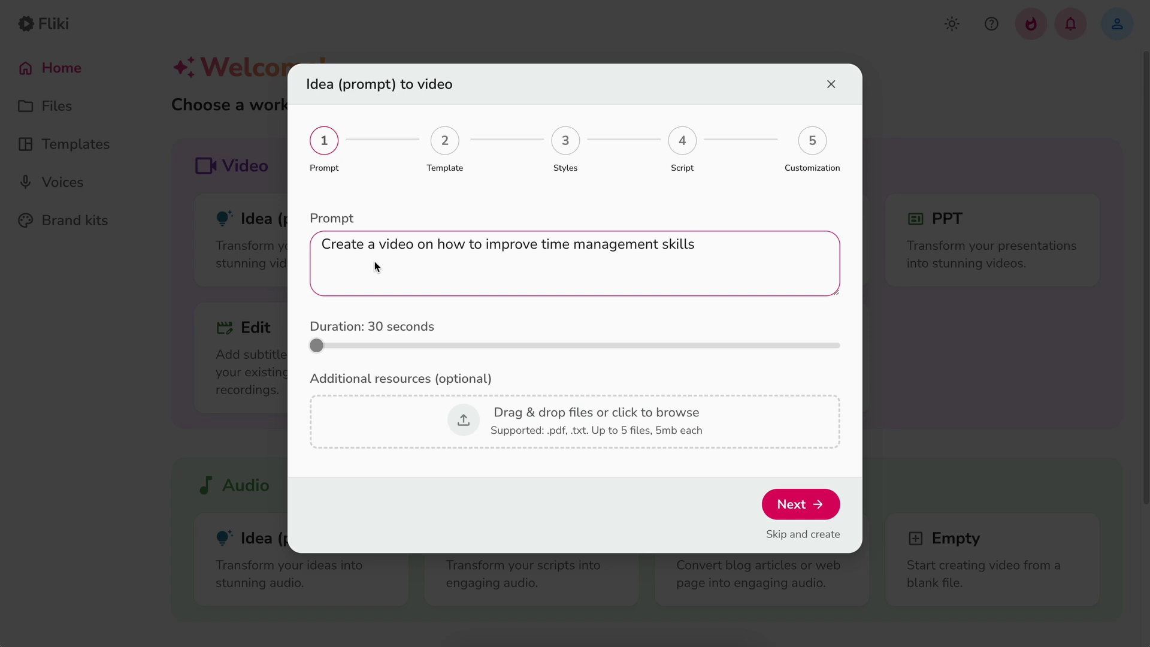
left_click_drag(319, 348, 366, 346)
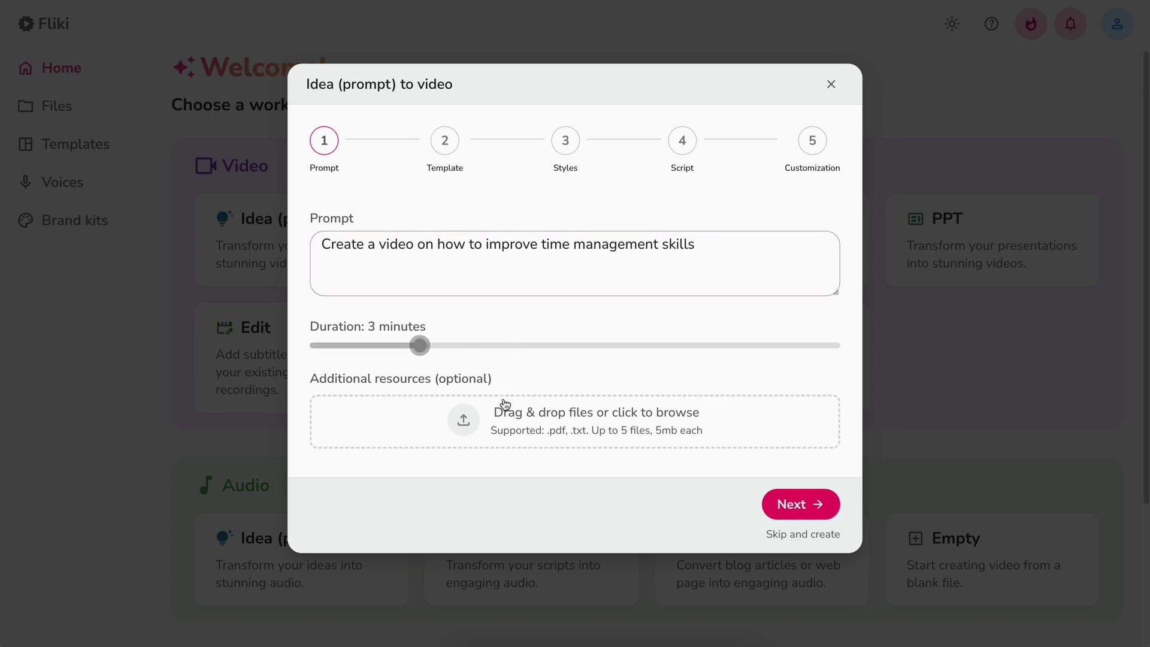
Step: Pick the Video - Auto Layout dynamic template at 16:9 landscape
left_click(794, 509)
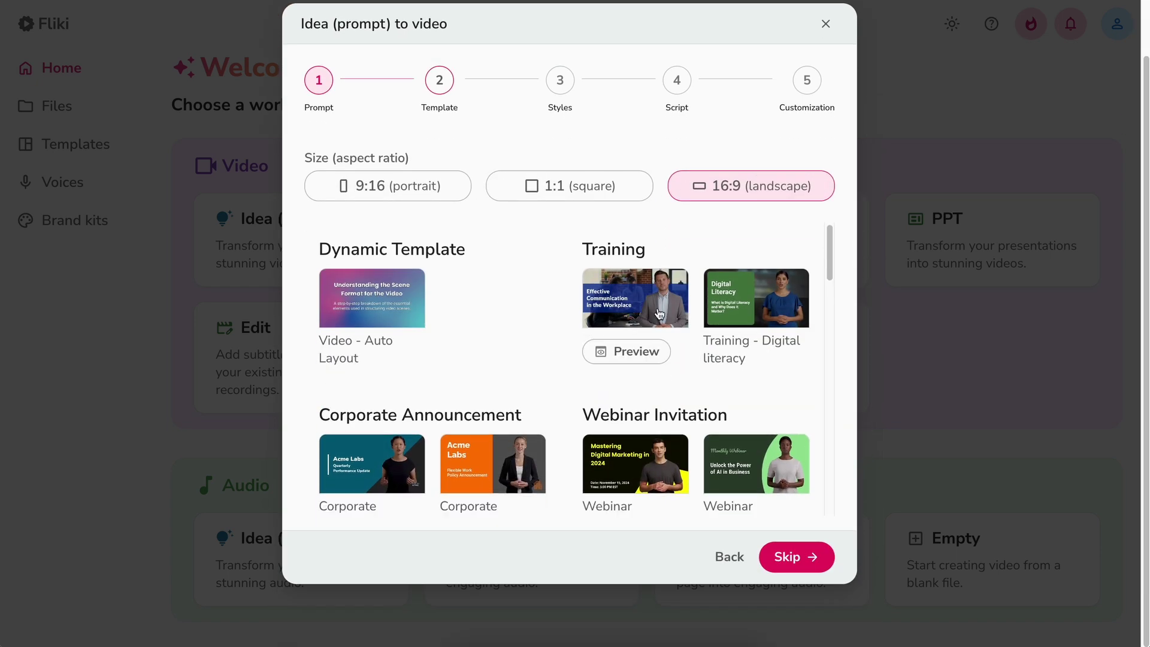
scroll(635, 360, "down", 10)
scroll(643, 382, "up", 10)
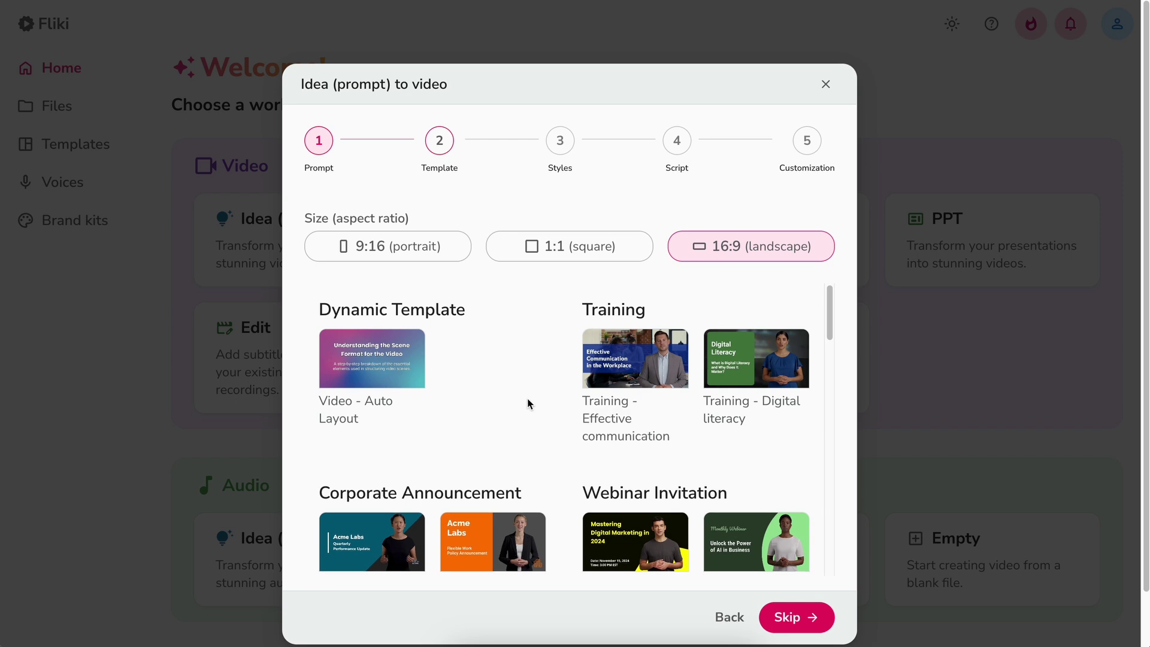
left_click(392, 385)
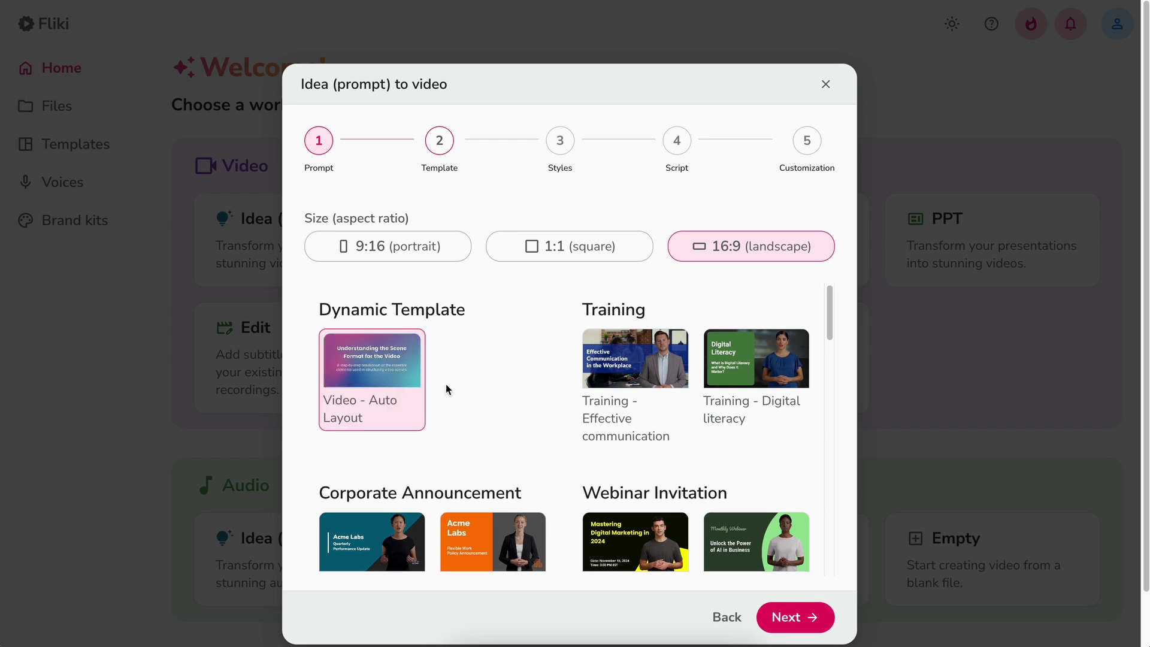
Step: Set the script language to English with the United States dialect
left_click(794, 622)
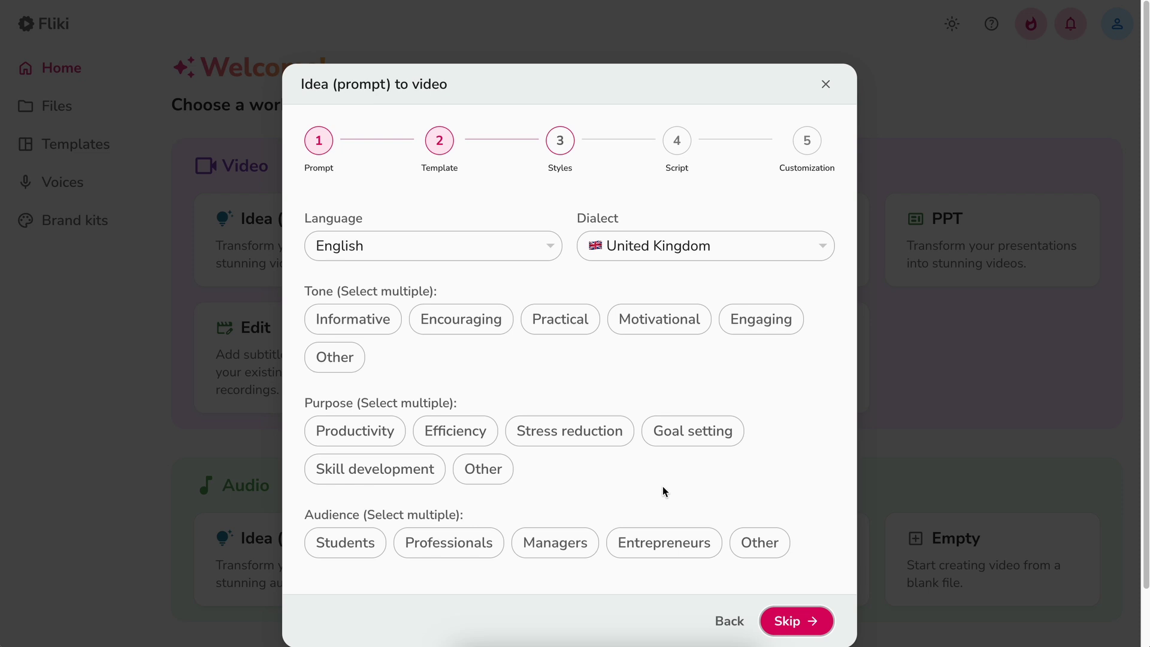
scroll(662, 490, "down", 1)
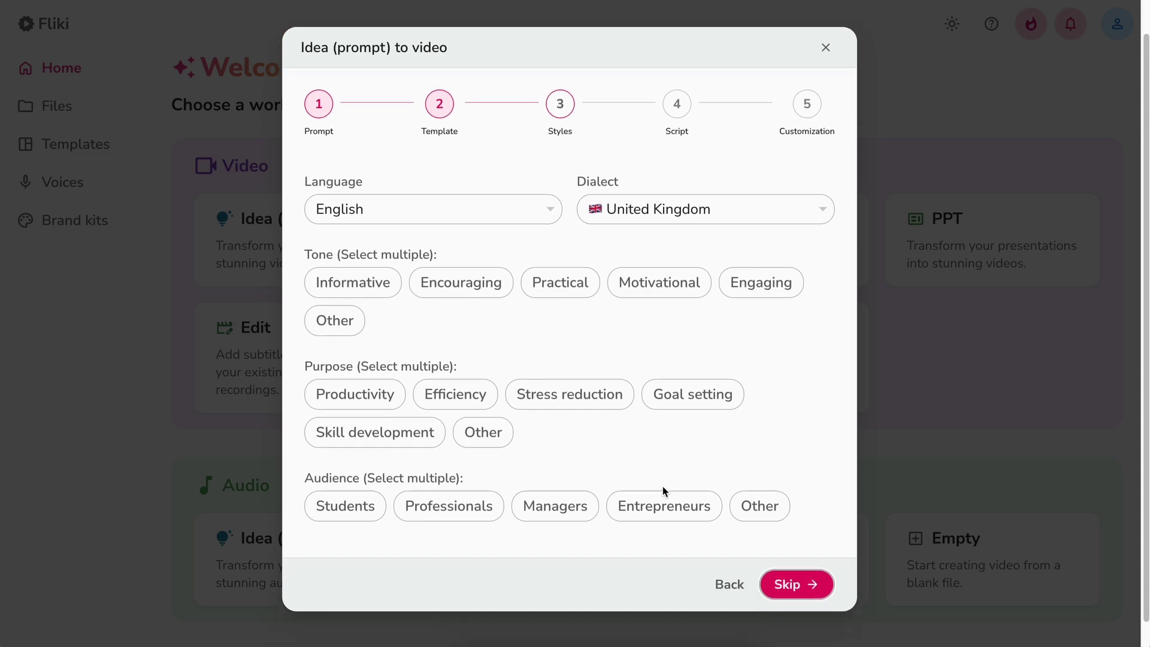
left_click(494, 218)
scroll(474, 288, "down", 5)
scroll(472, 294, "down", 5)
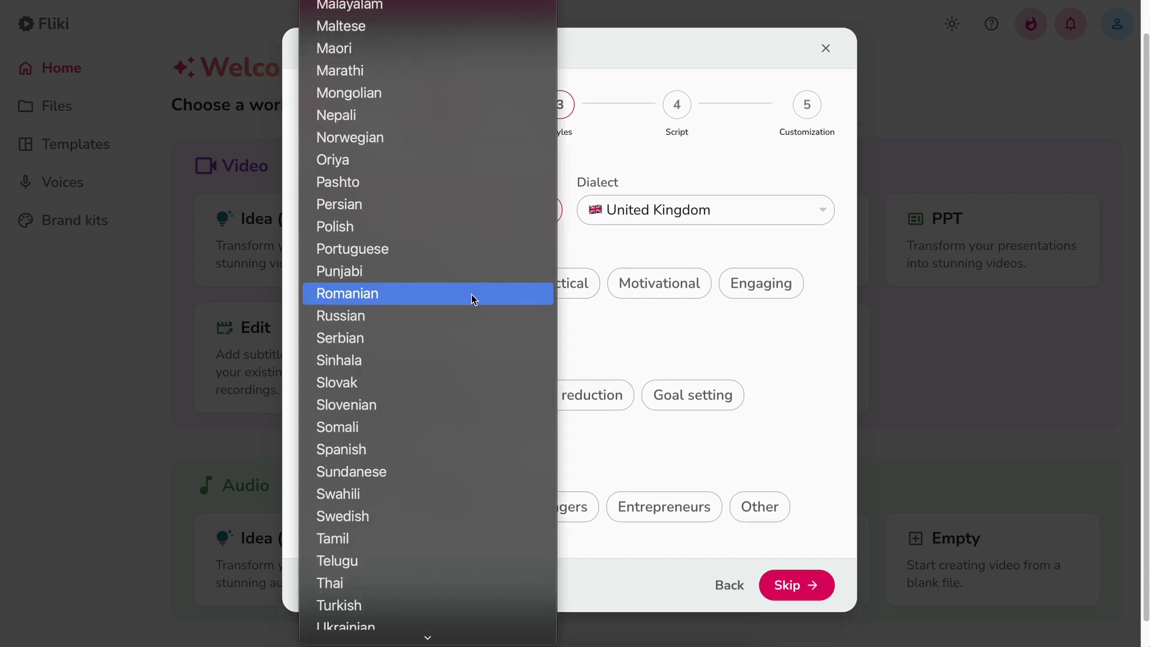
scroll(472, 294, "up", 6)
left_click(439, 109)
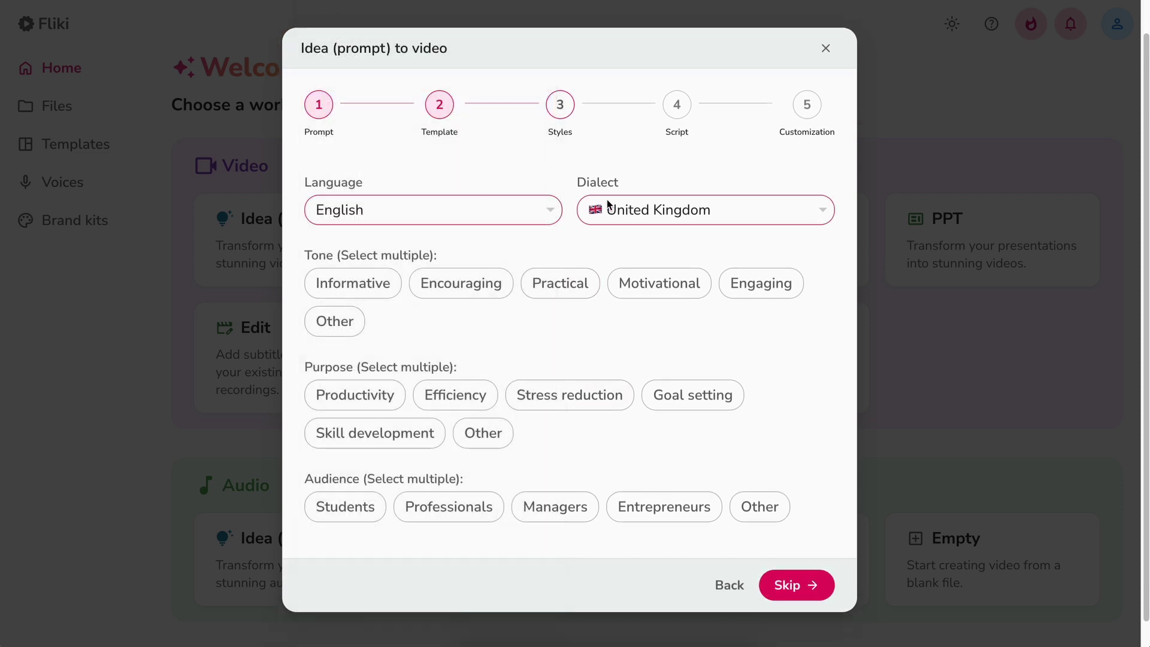
left_click(608, 209)
scroll(640, 130, "up", 2)
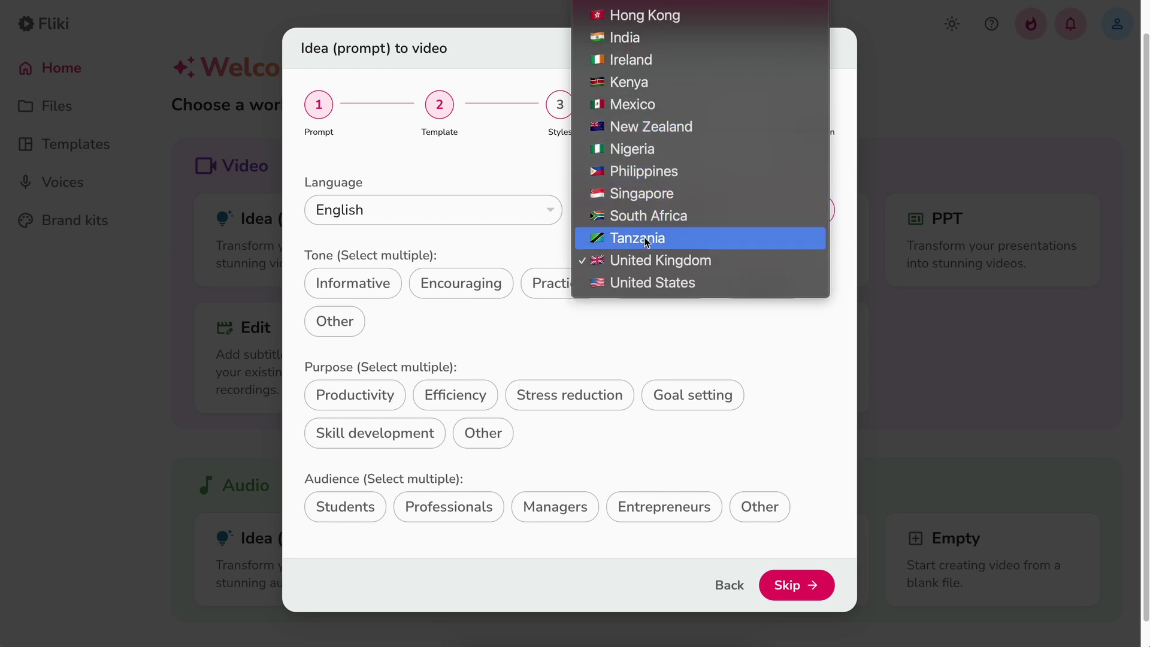
left_click(623, 282)
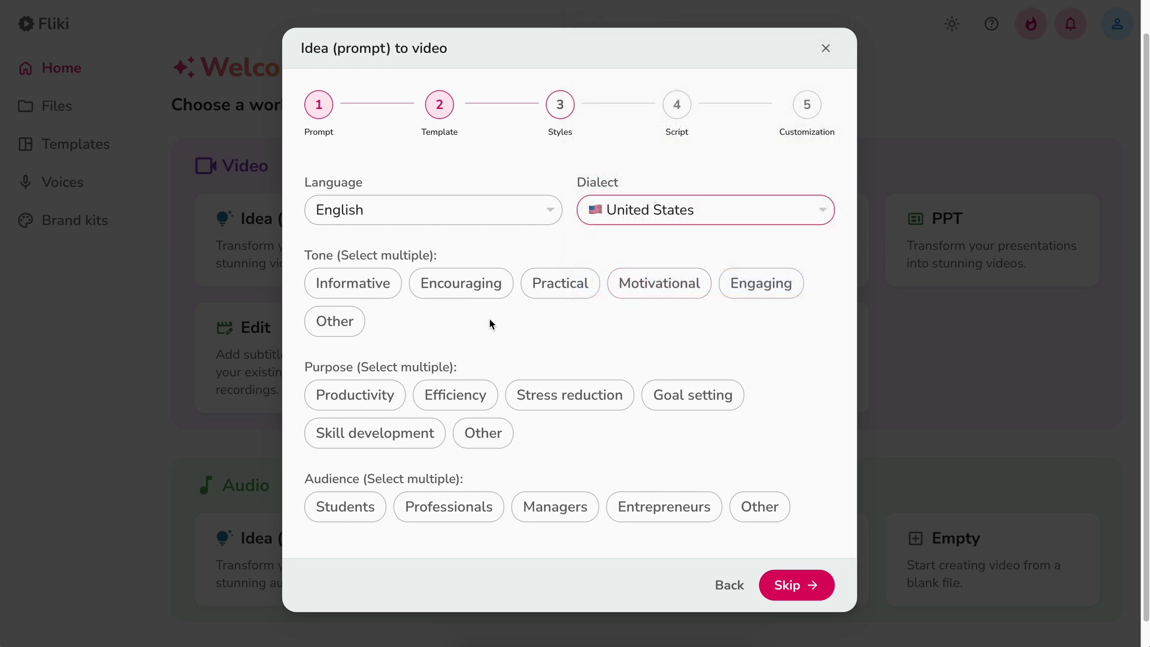
Step: Choose Informative tone, Productivity and Efficiency purposes, Professionals audience, and generate the script
left_click(379, 291)
left_click(380, 394)
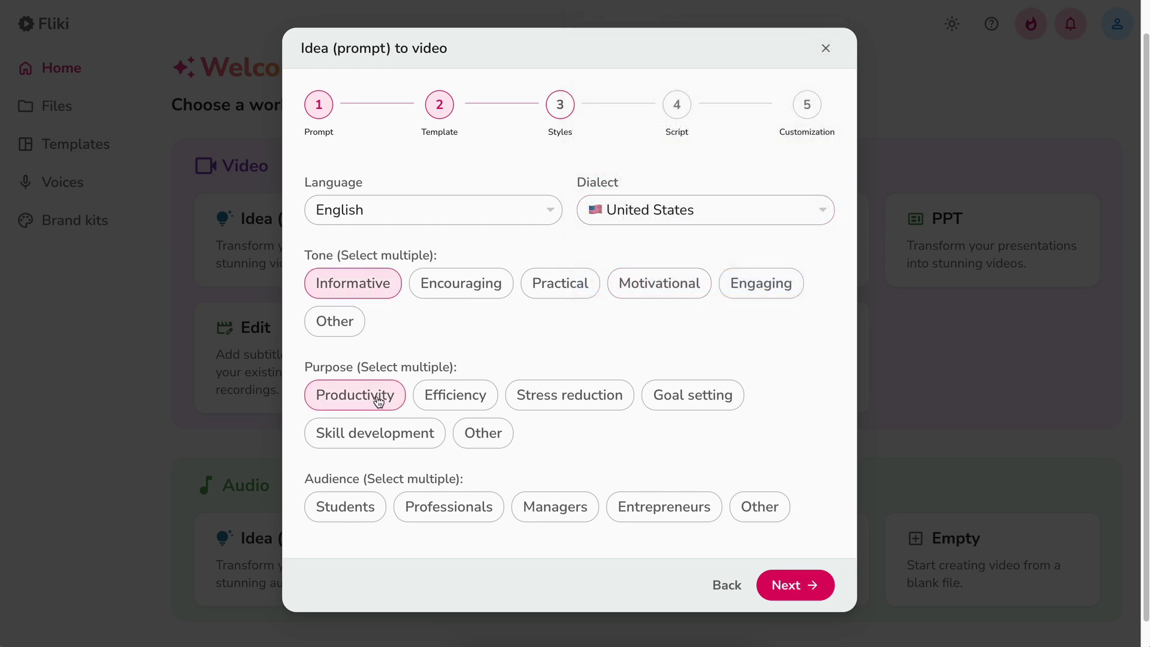
left_click(452, 411)
left_click(420, 510)
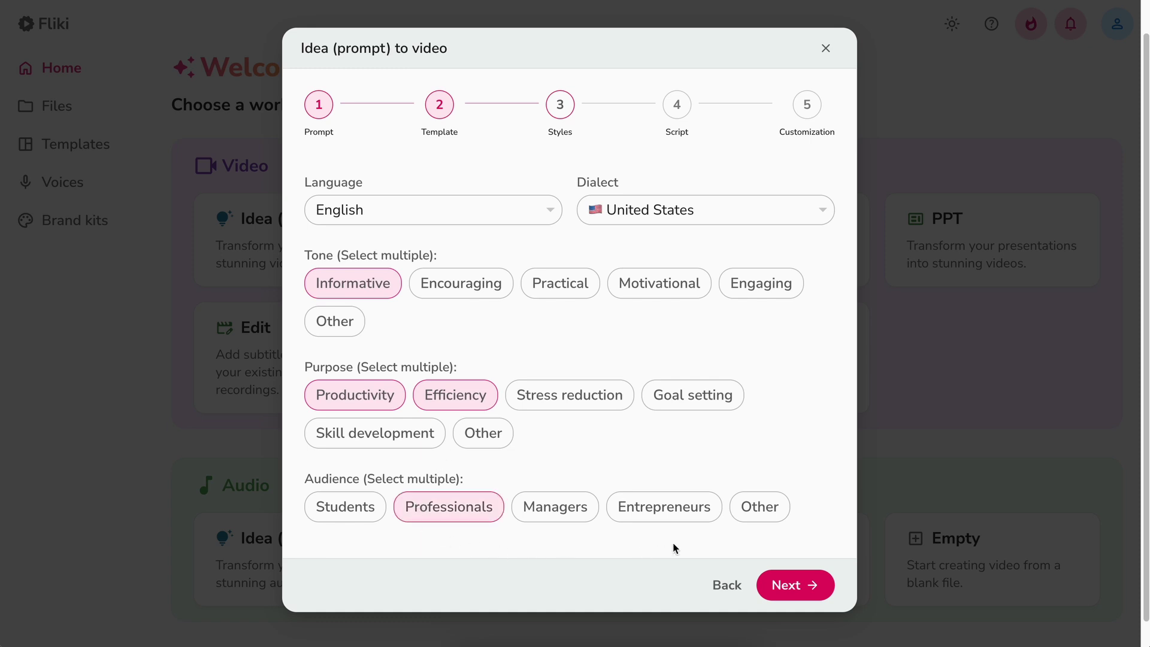
left_click(784, 598)
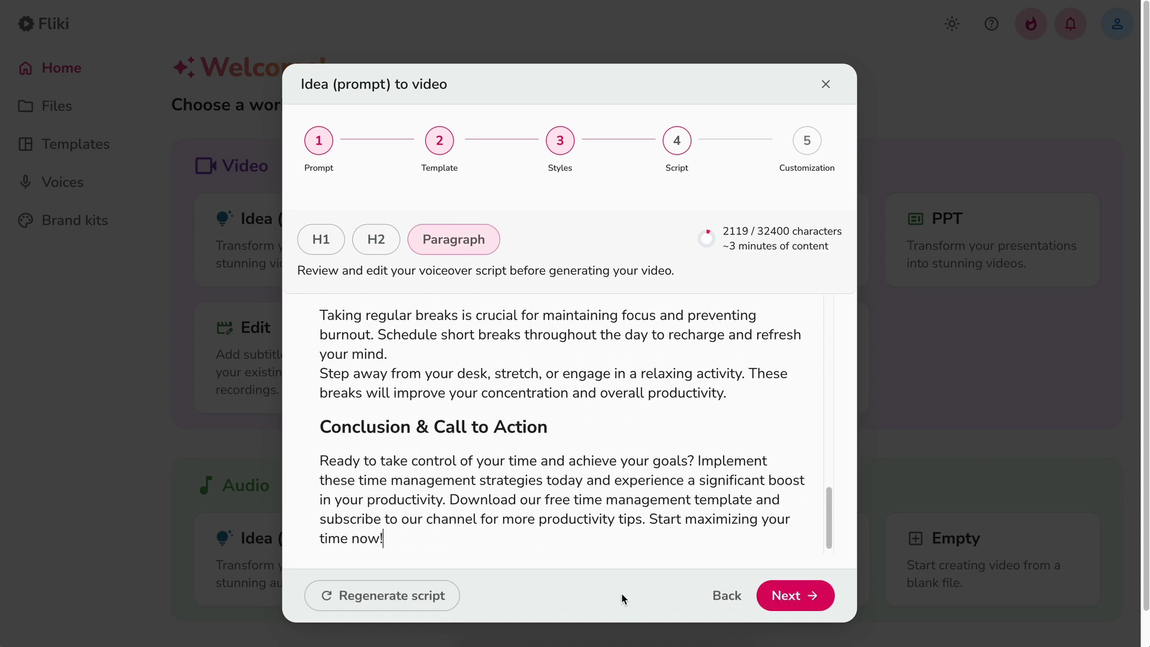
Step: Scroll through the generated time-management script and accept it for customization
scroll(623, 489, "up", 3)
scroll(624, 488, "up", 10)
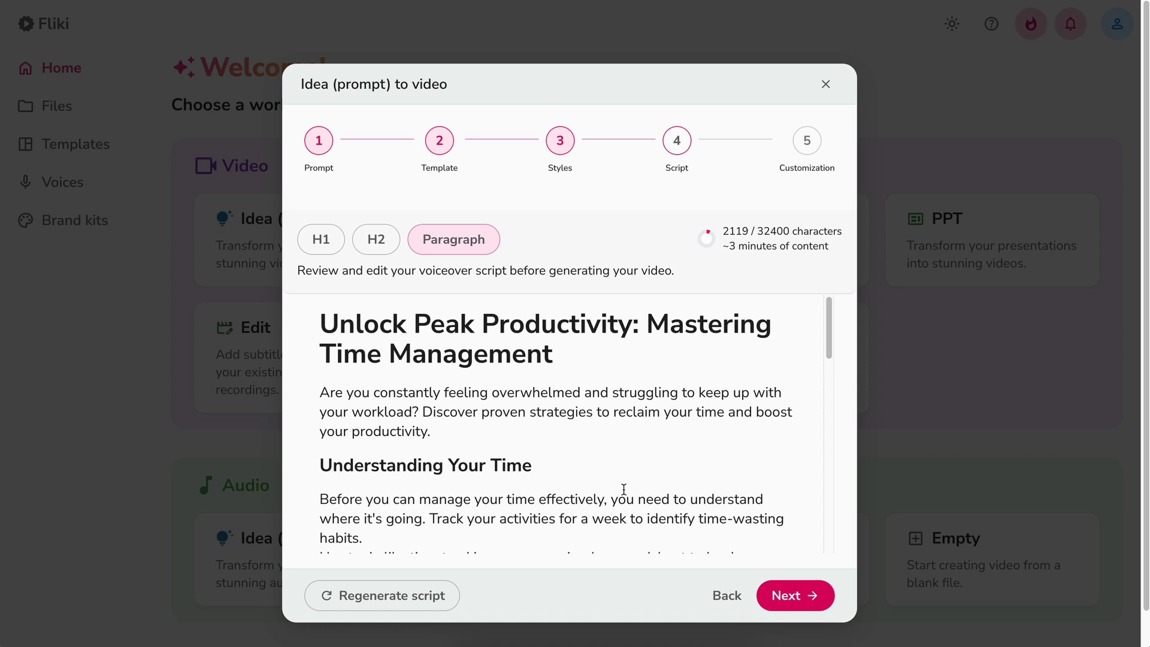
scroll(624, 489, "down", 10)
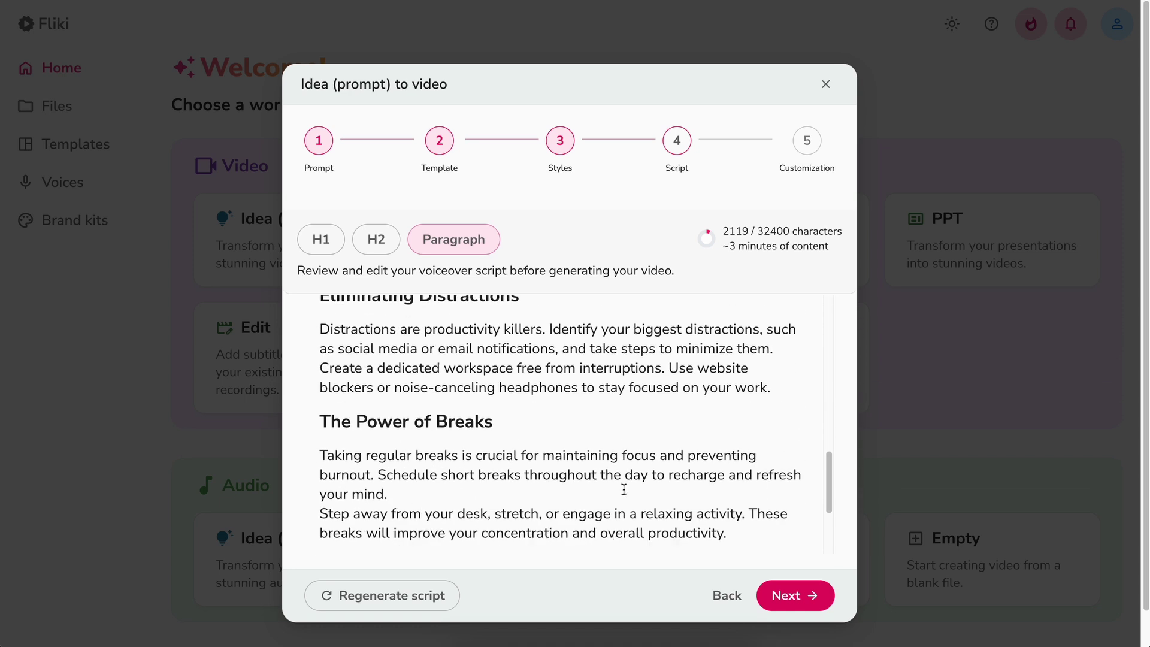
scroll(624, 489, "down", 3)
left_click(791, 595)
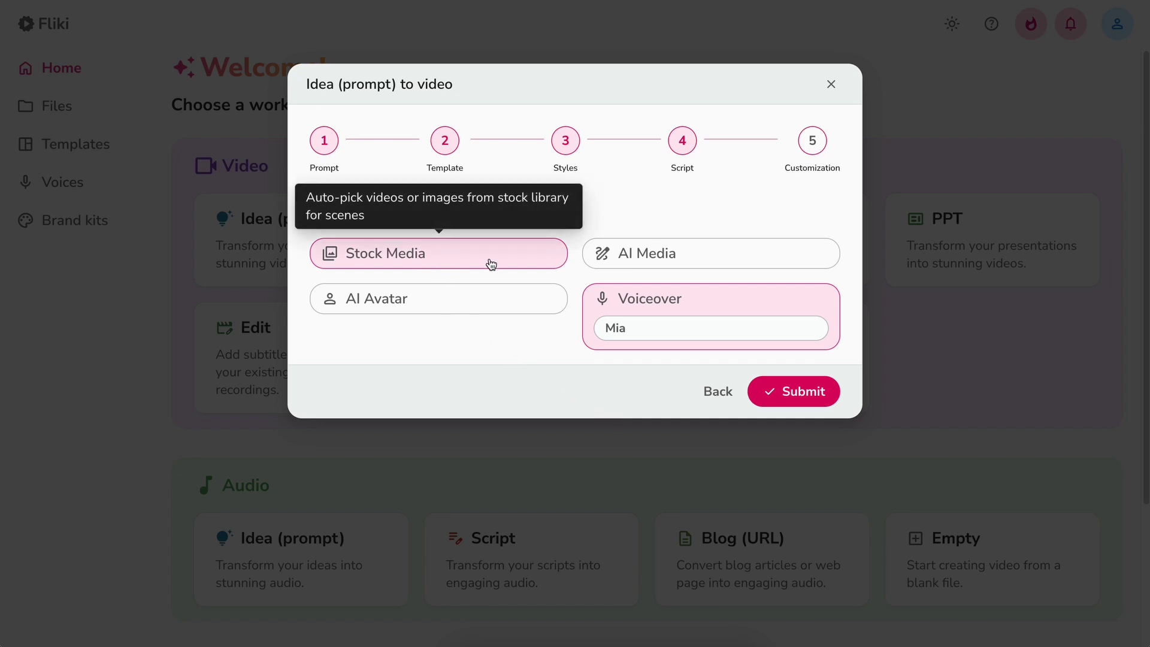
Step: Switch scene media to AI Media in the Cinematic style and enable AI Avatar
left_click(641, 261)
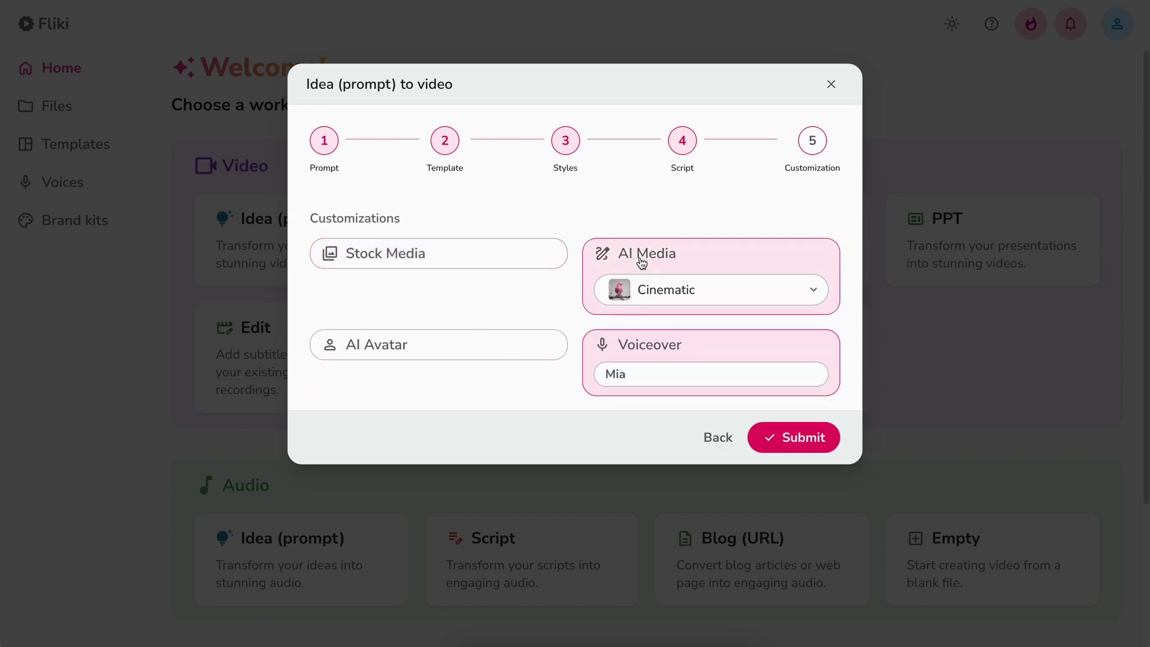
left_click(678, 290)
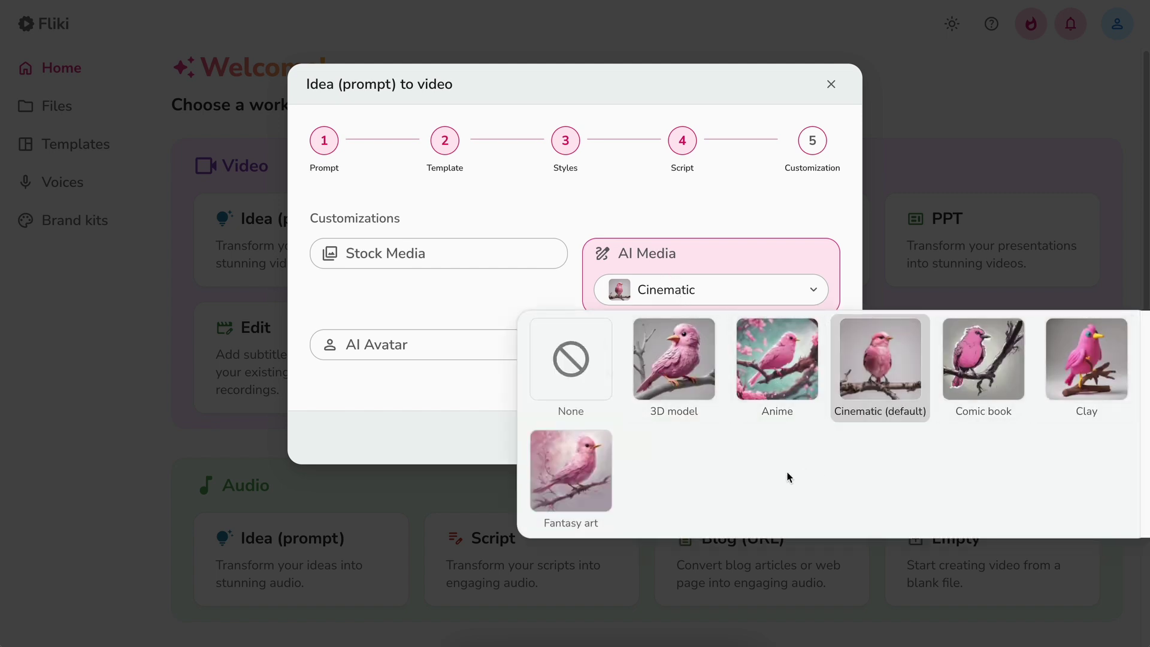
left_click(866, 394)
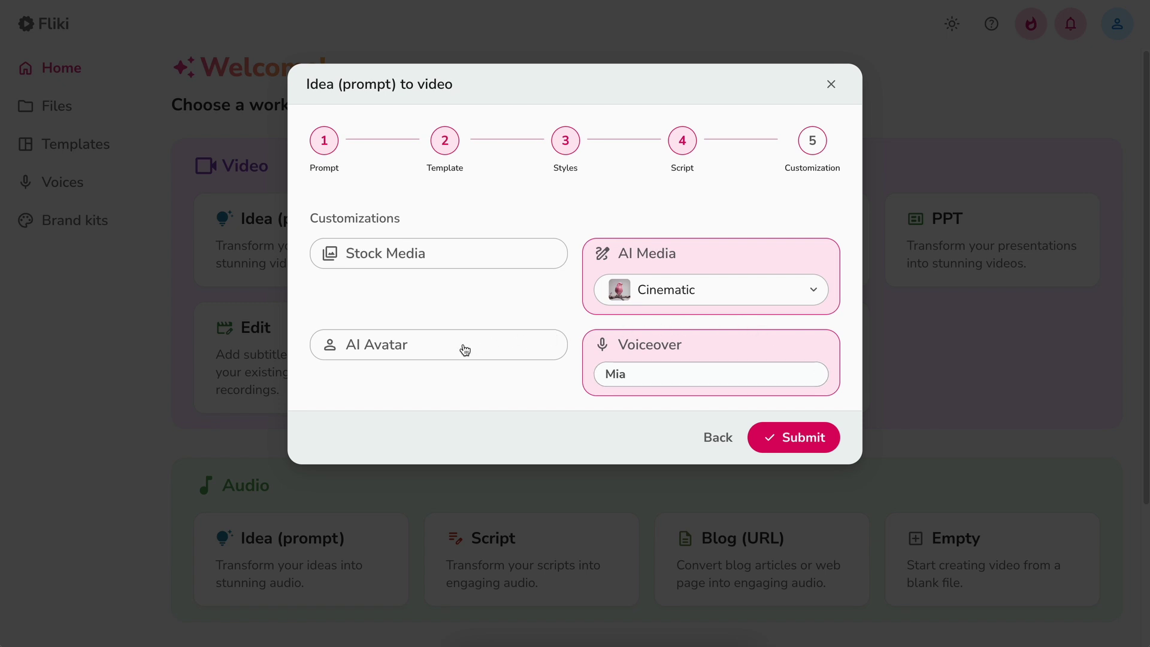
left_click(377, 354)
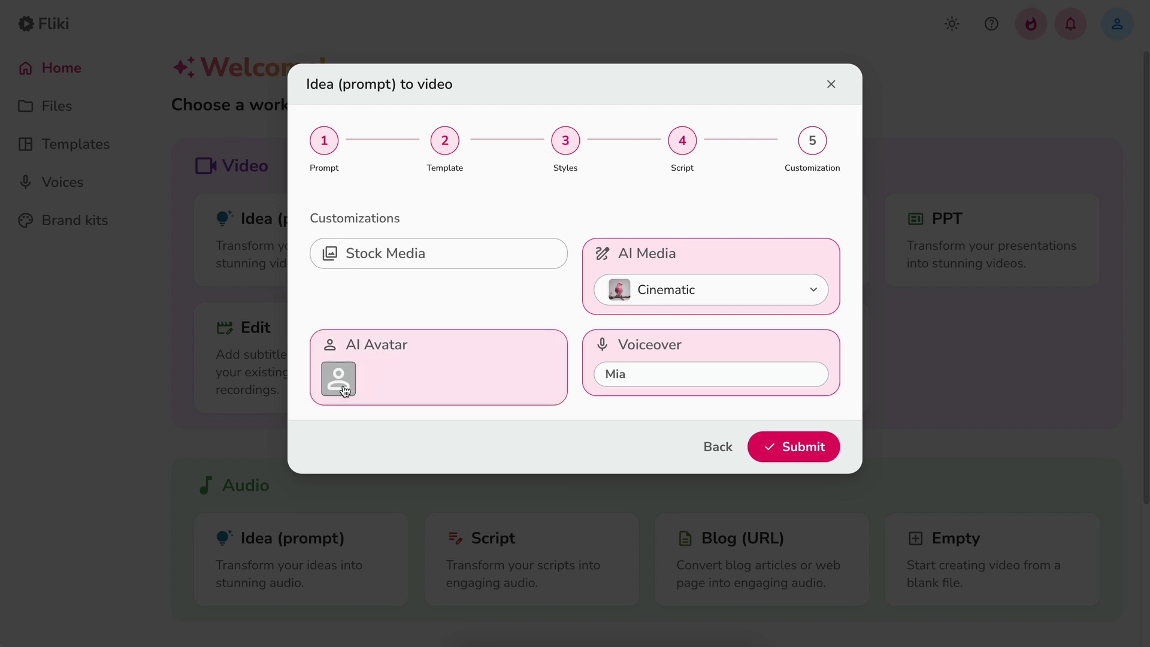
Step: Filter avatars to Male and select Frank, the grey-suited presenter
left_click(339, 379)
left_click(386, 153)
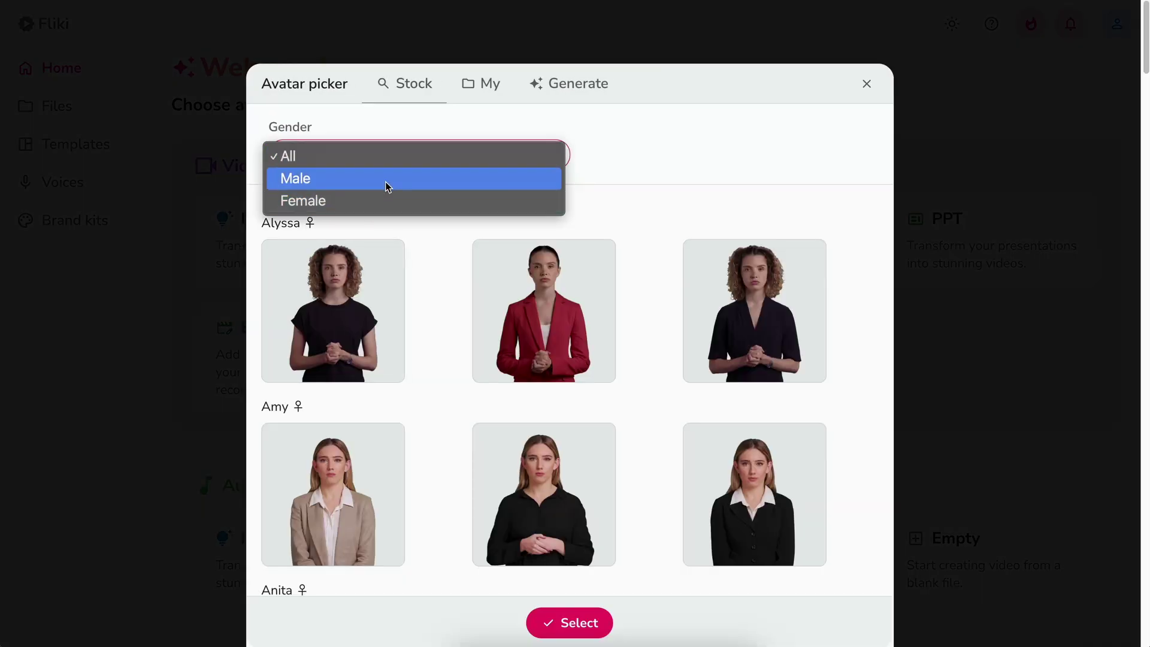
left_click(386, 178)
scroll(433, 288, "down", 20)
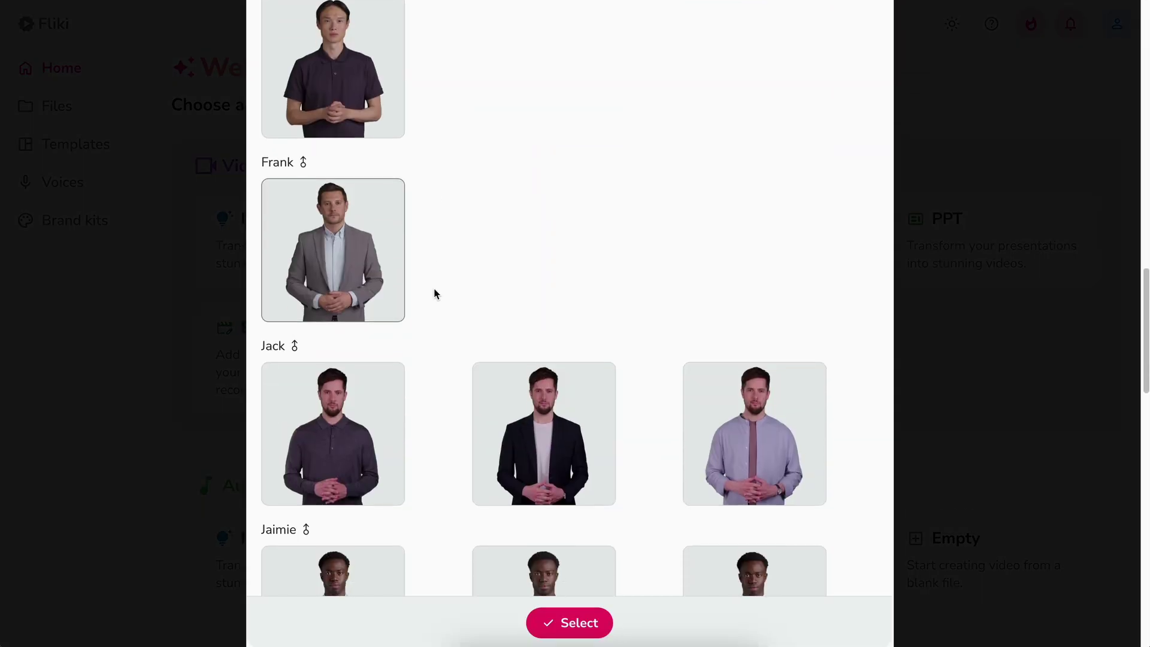
double_click(343, 282)
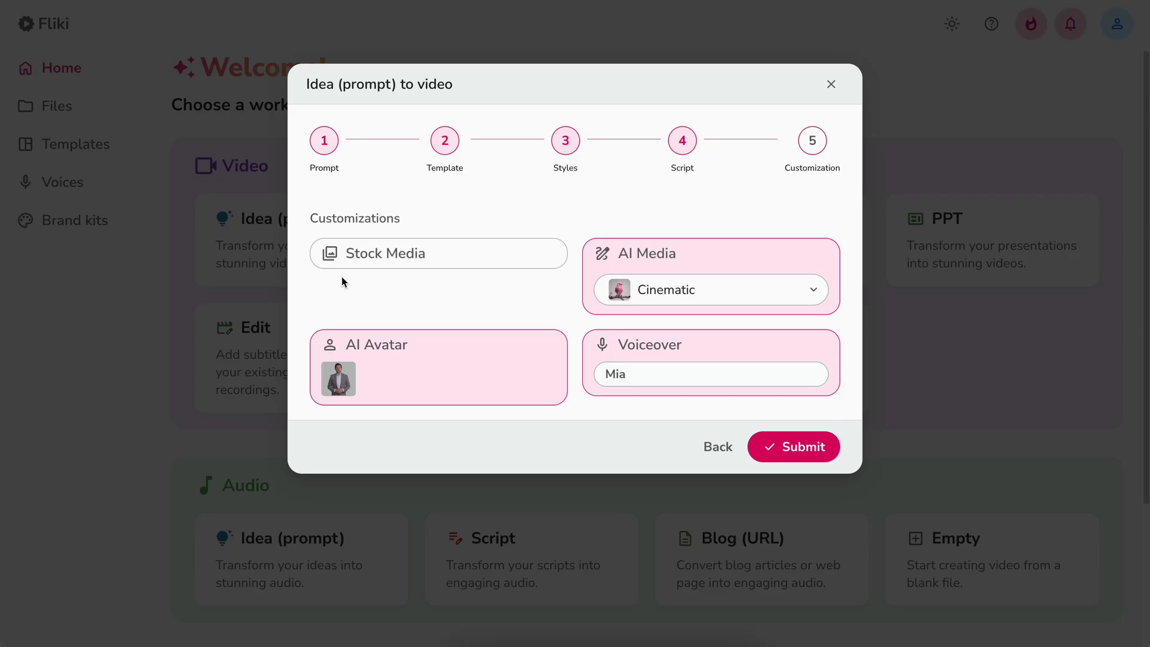
Step: Replace the Mia voiceover with the Studio voice Silas
left_click(678, 382)
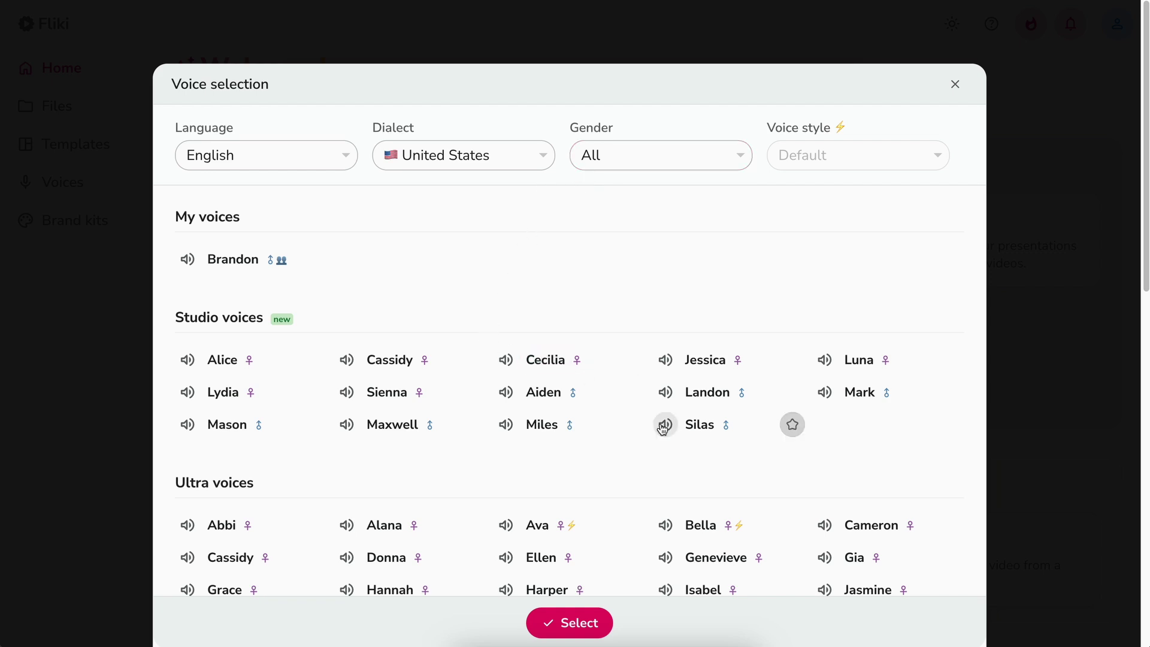
left_click(693, 434)
double_click(692, 430)
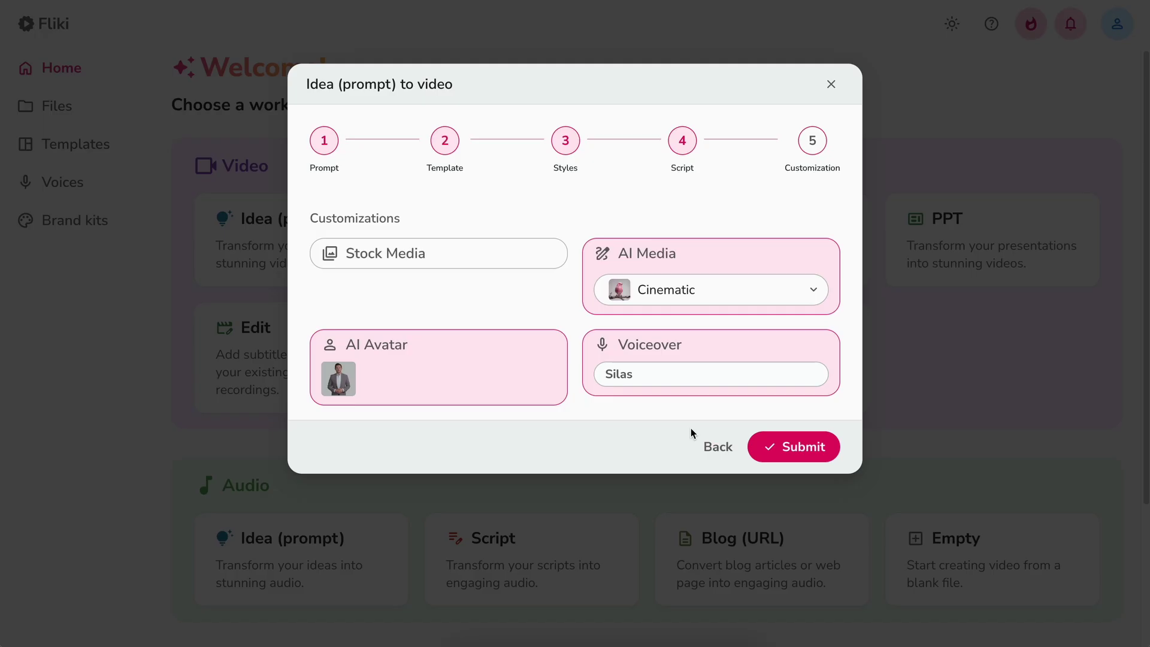
Step: Submit the settings to generate the video, then preview it until 00:20
left_click(782, 451)
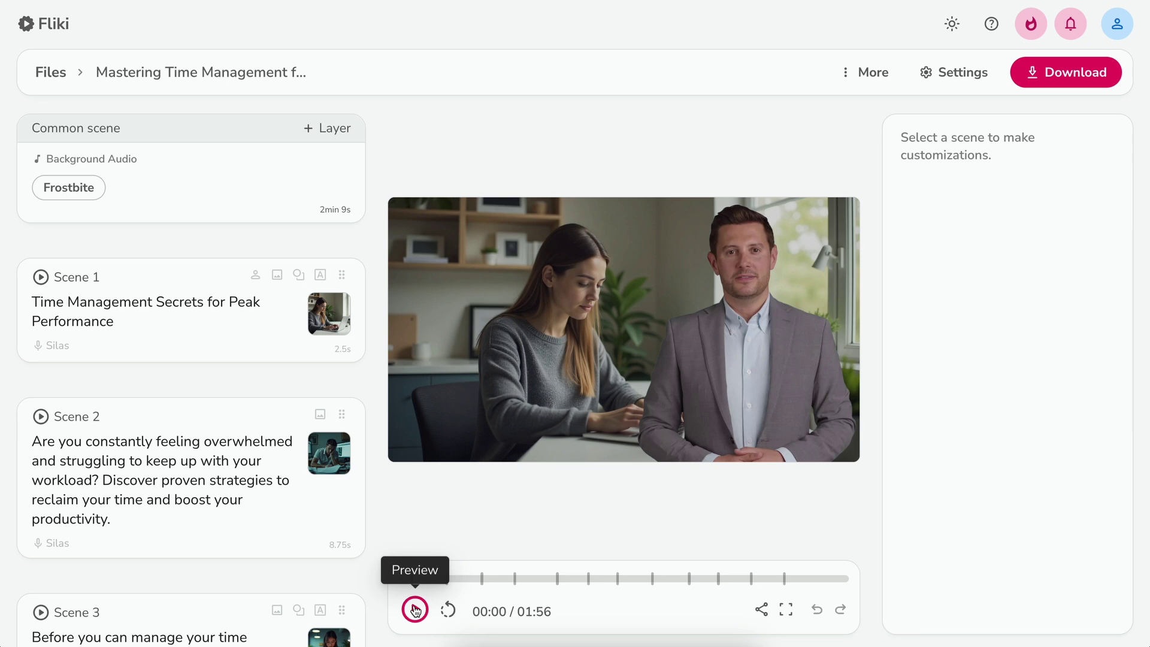
left_click(415, 610)
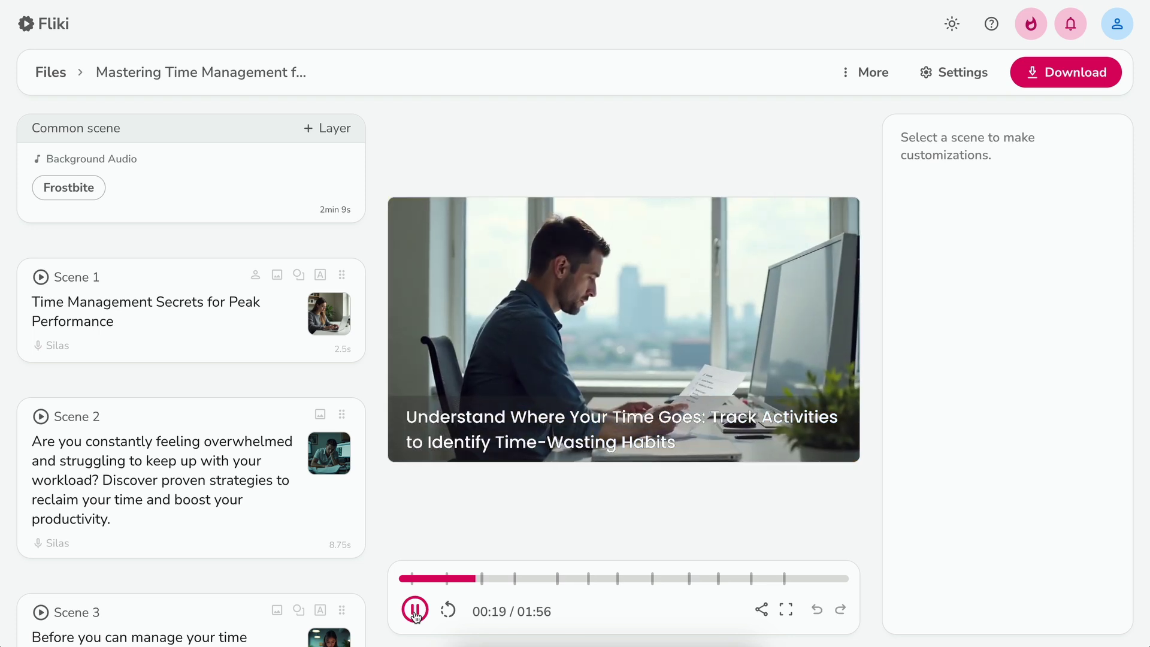
left_click(415, 612)
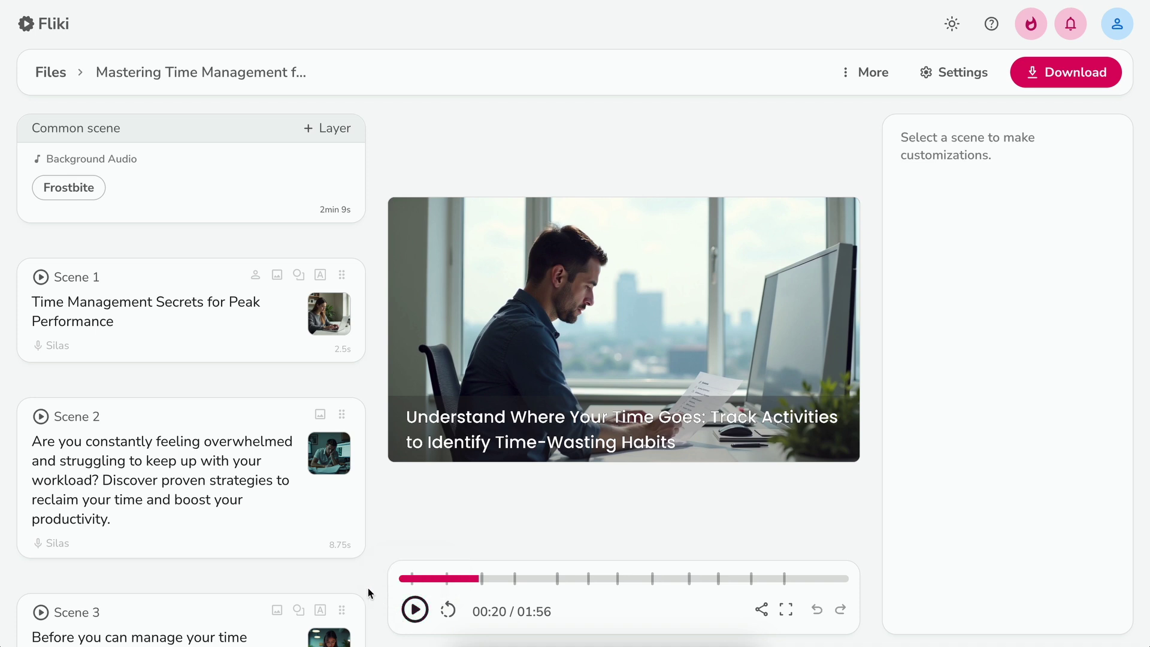
Step: From Scene 1, change the narrator voice to Miles and apply it to all scenes
mouse_move(210, 368)
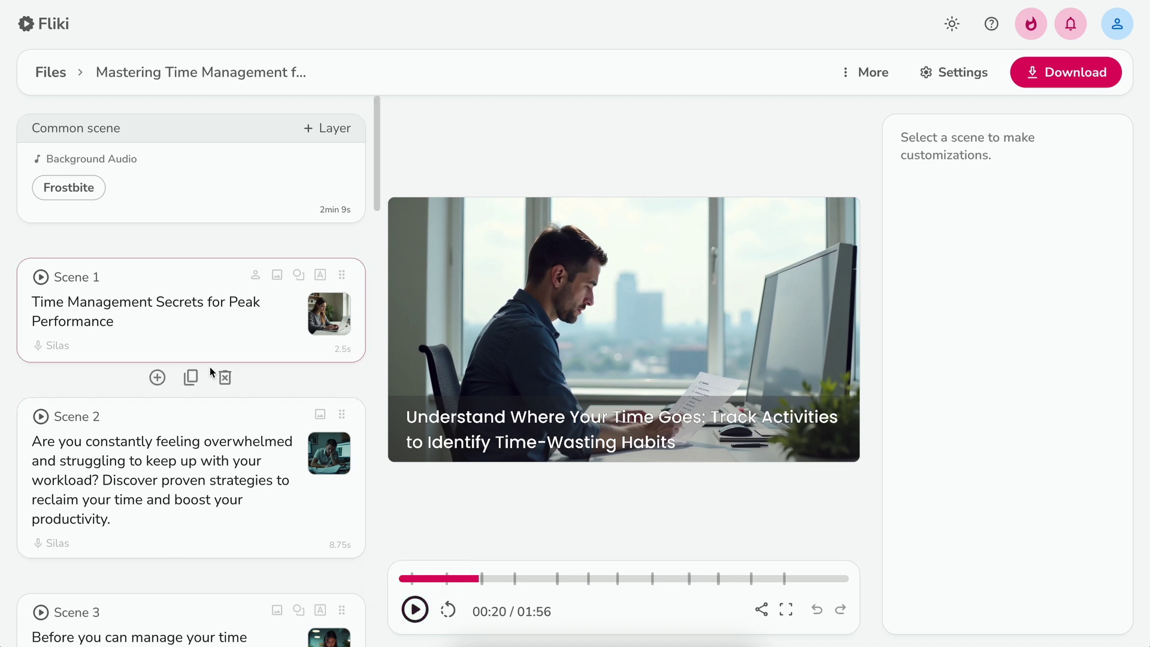
left_click(202, 348)
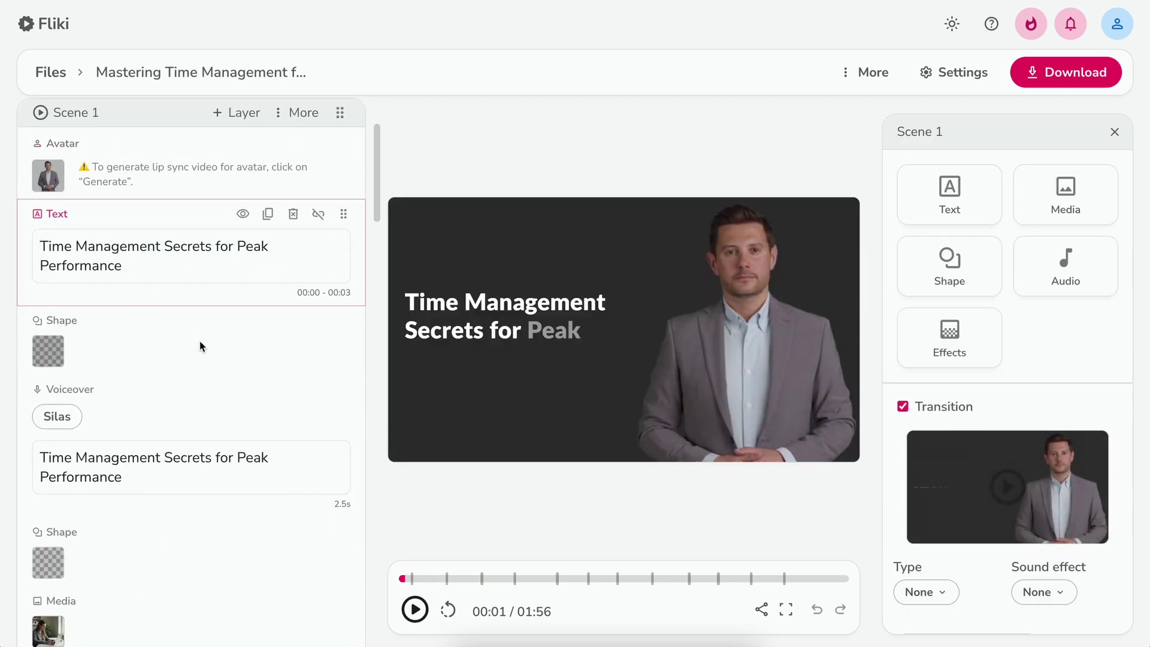
left_click(59, 415)
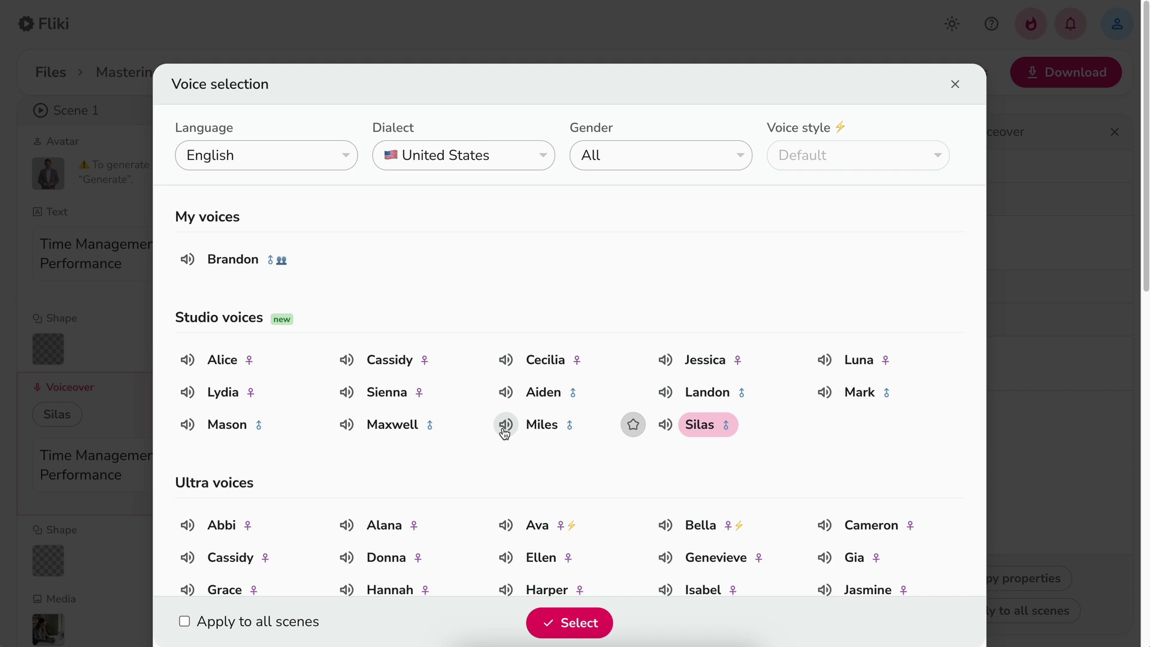
left_click(546, 432)
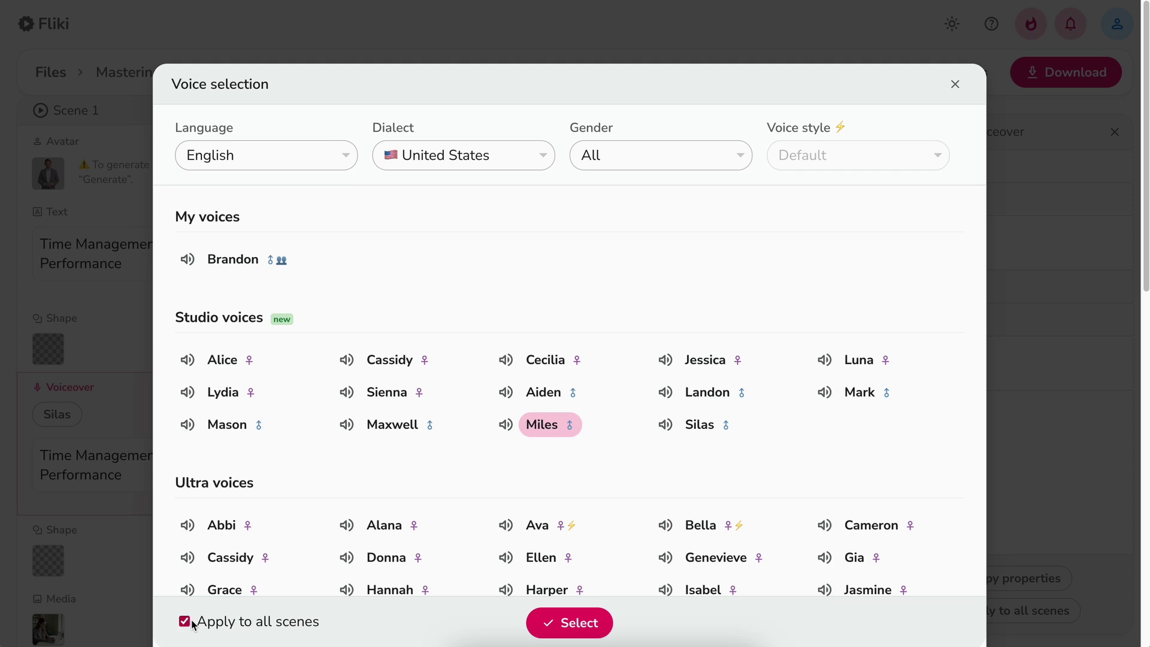
left_click(547, 623)
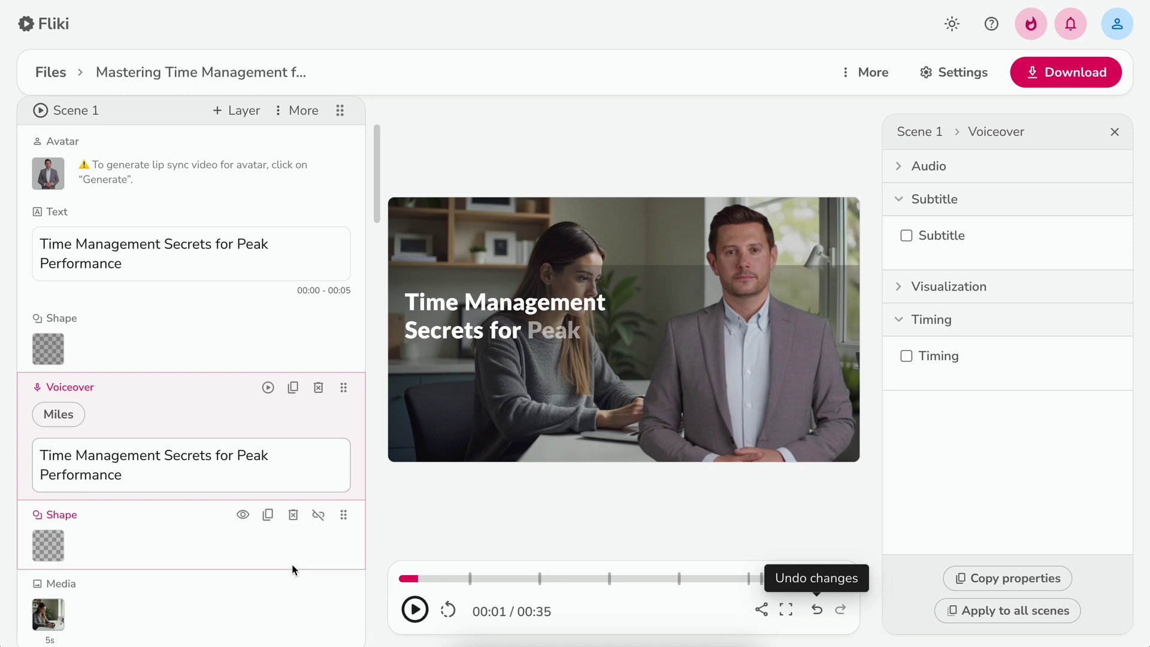
Step: Auto-generate an AI image of a woman at a sunlit desk for Scene 1's background
scroll(292, 565, "down", 1)
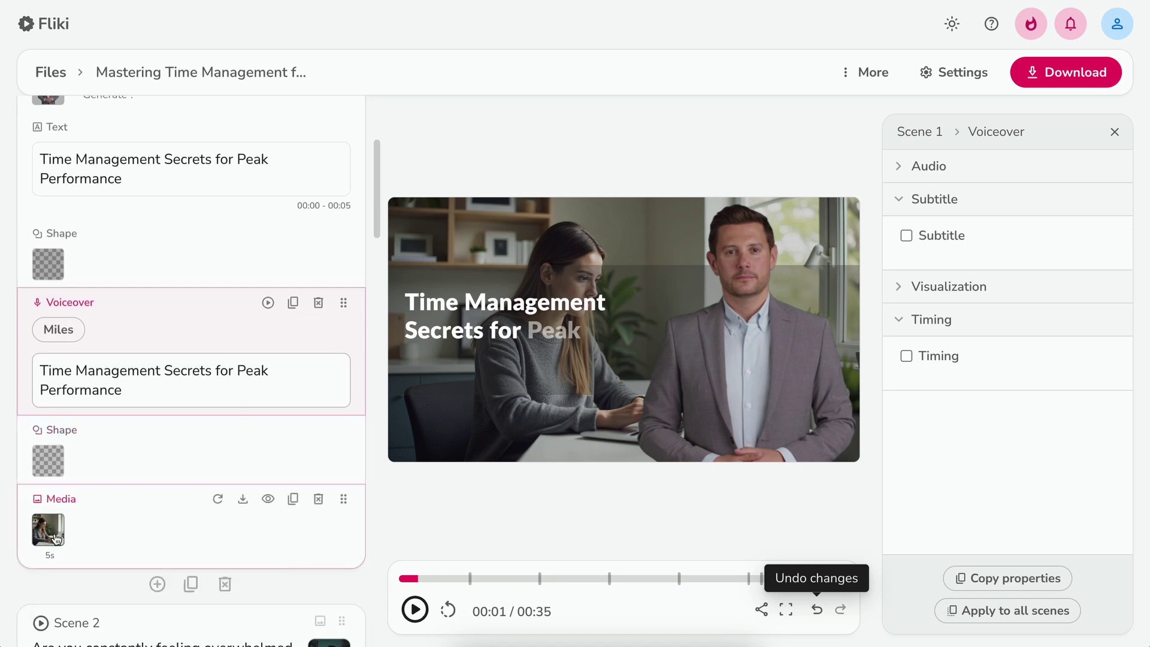
left_click(55, 539)
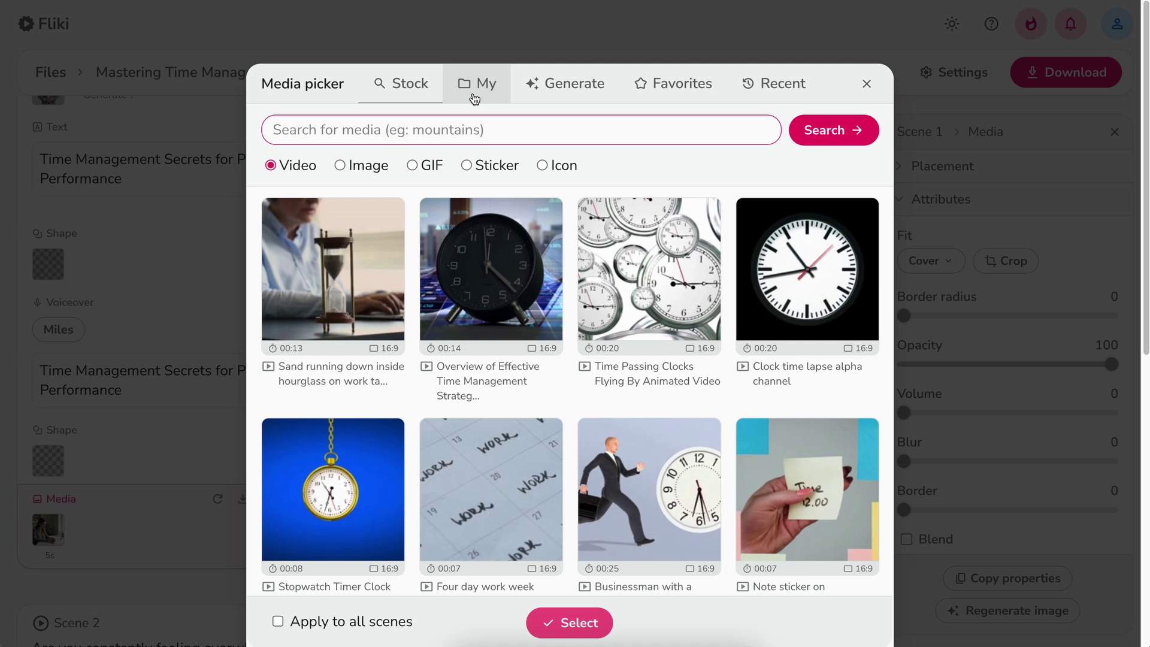
left_click(477, 85)
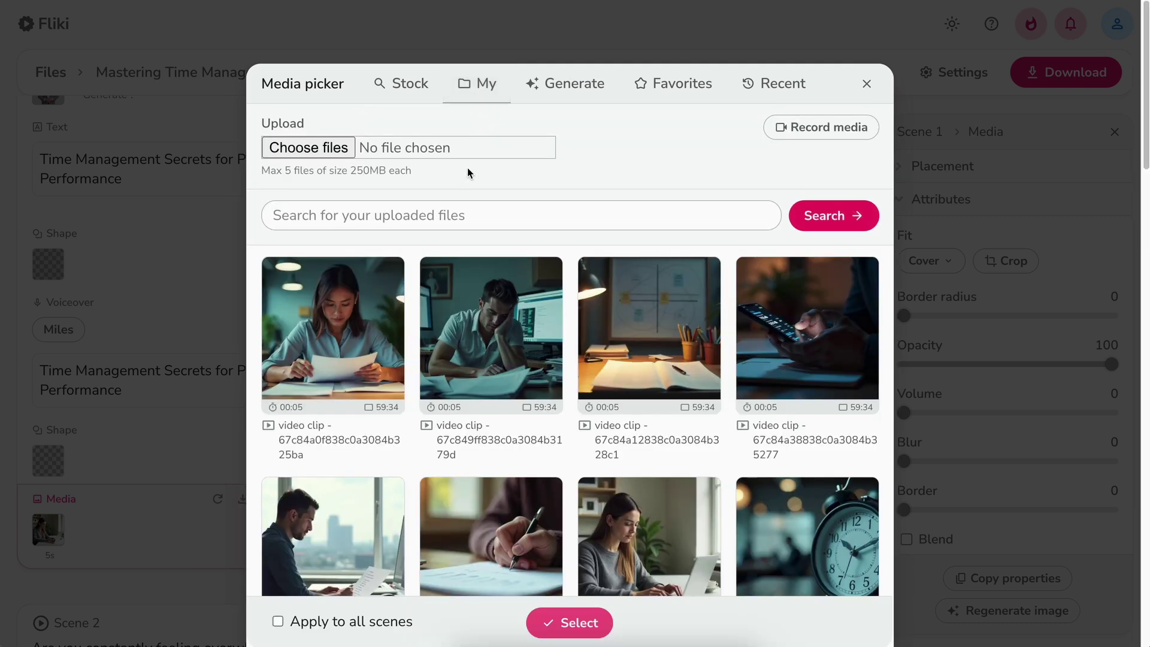
left_click(551, 86)
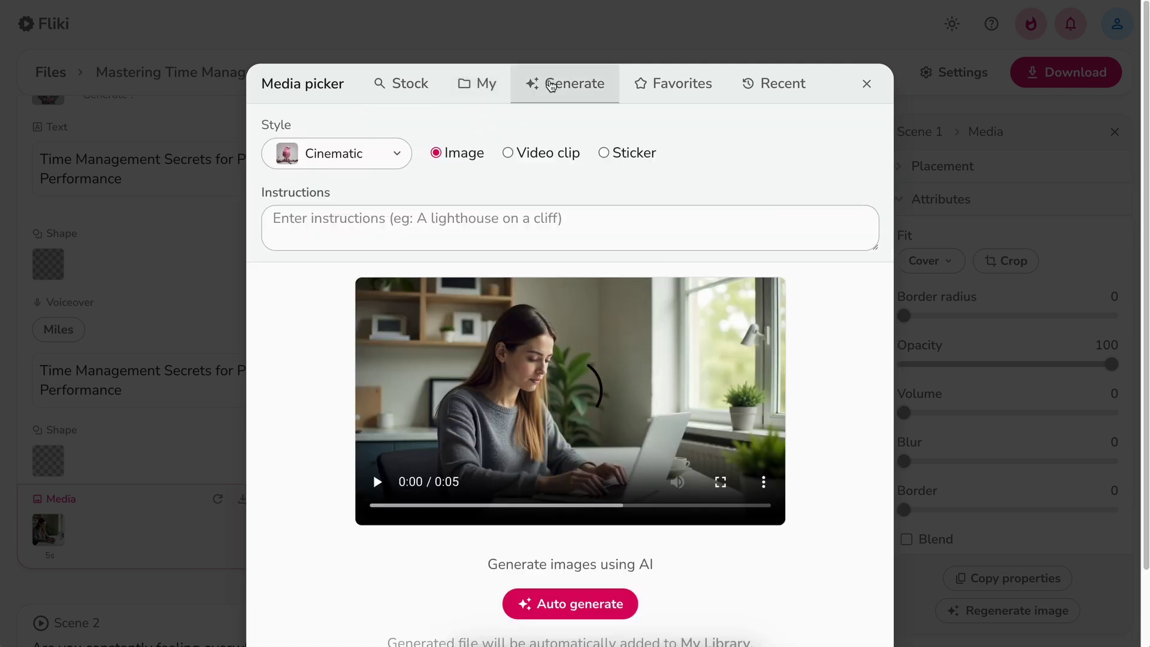
left_click(541, 216)
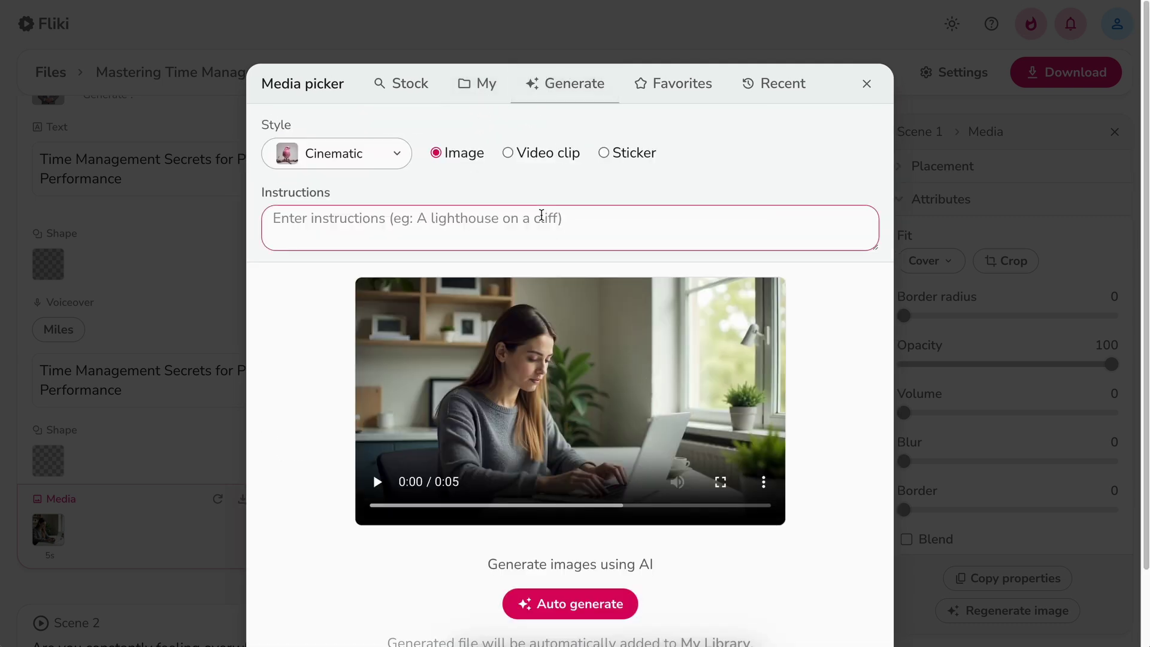
scroll(542, 215, "down", 1)
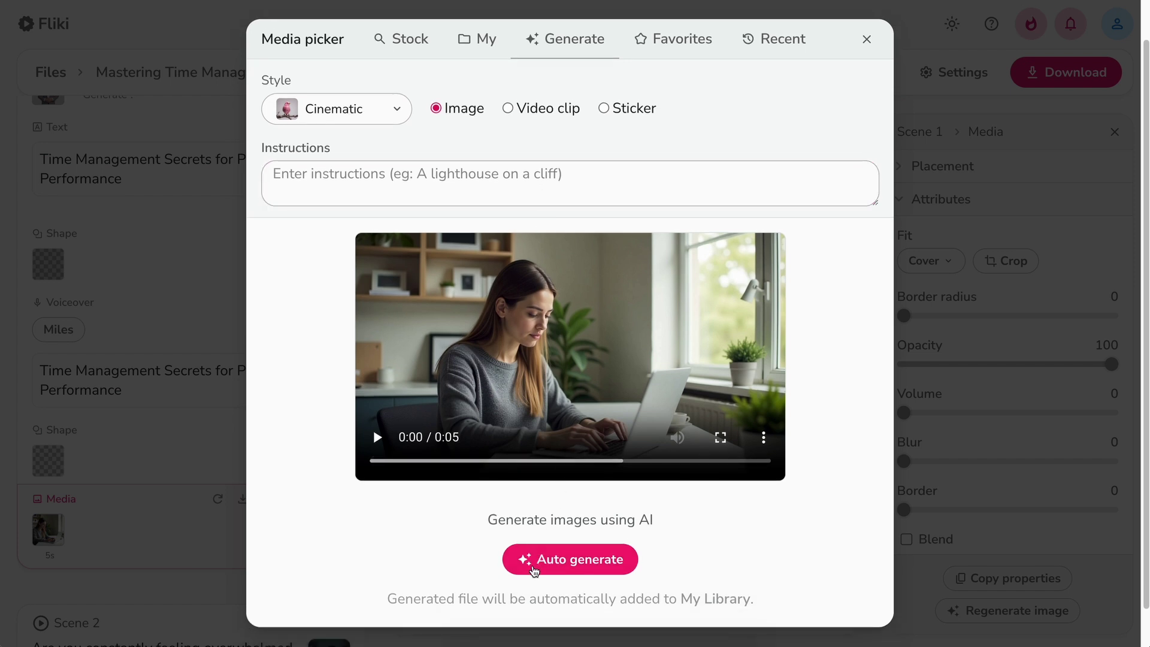
left_click(568, 563)
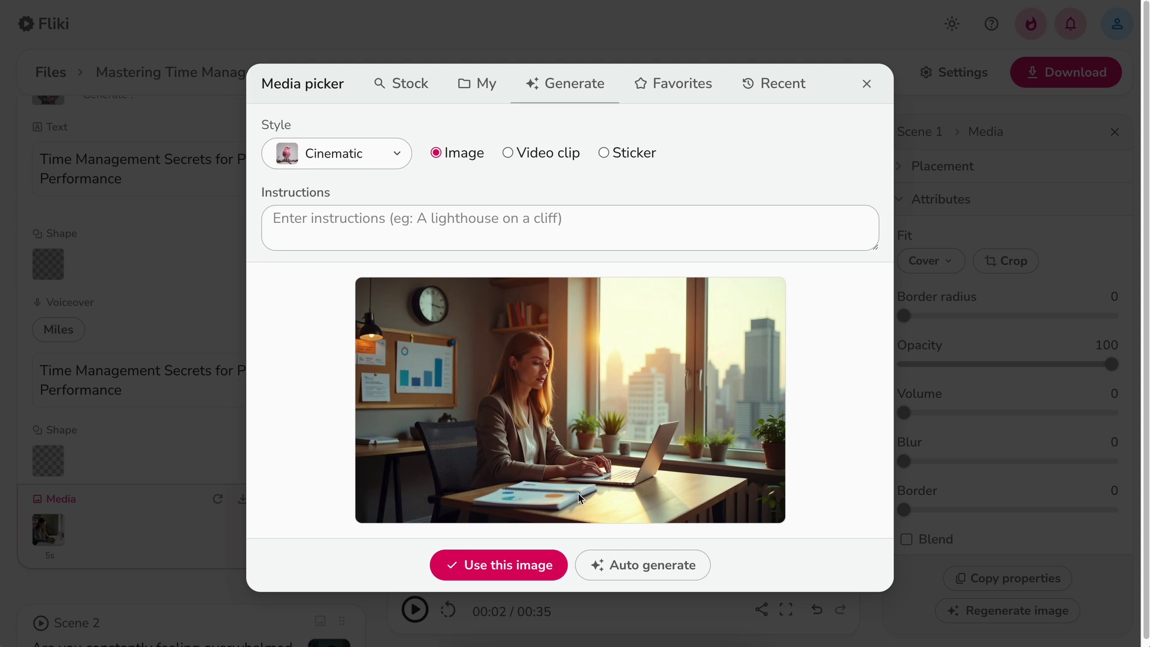
Step: Start turning Scene 1's new image into an AI video clip and confirm
left_click(513, 157)
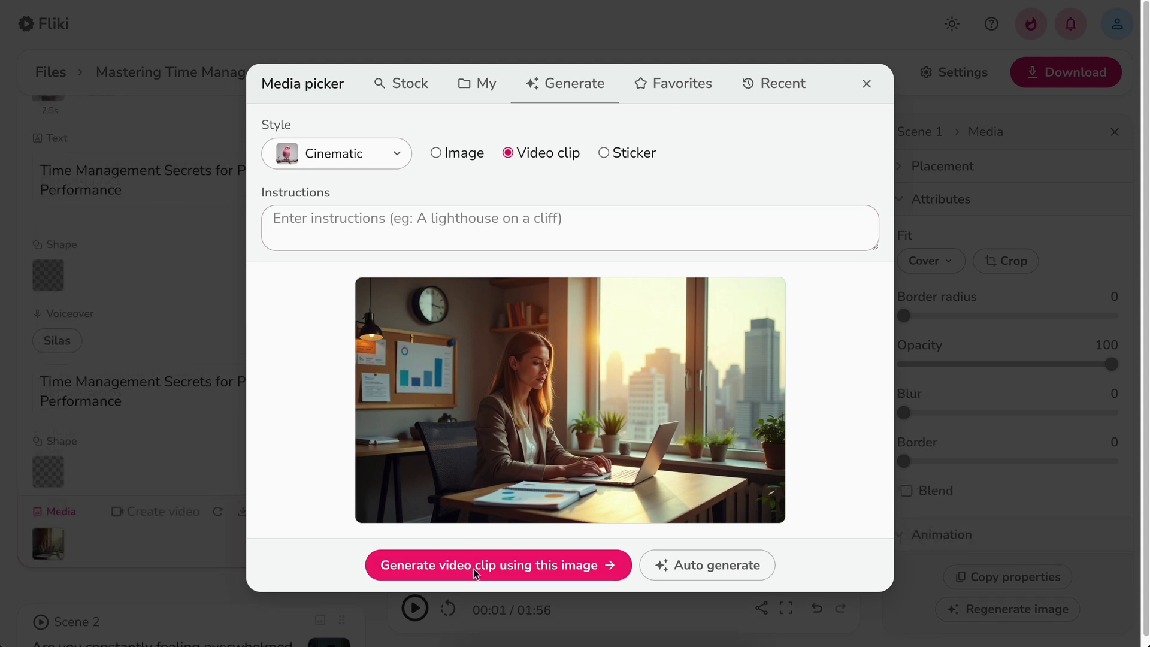
left_click(867, 83)
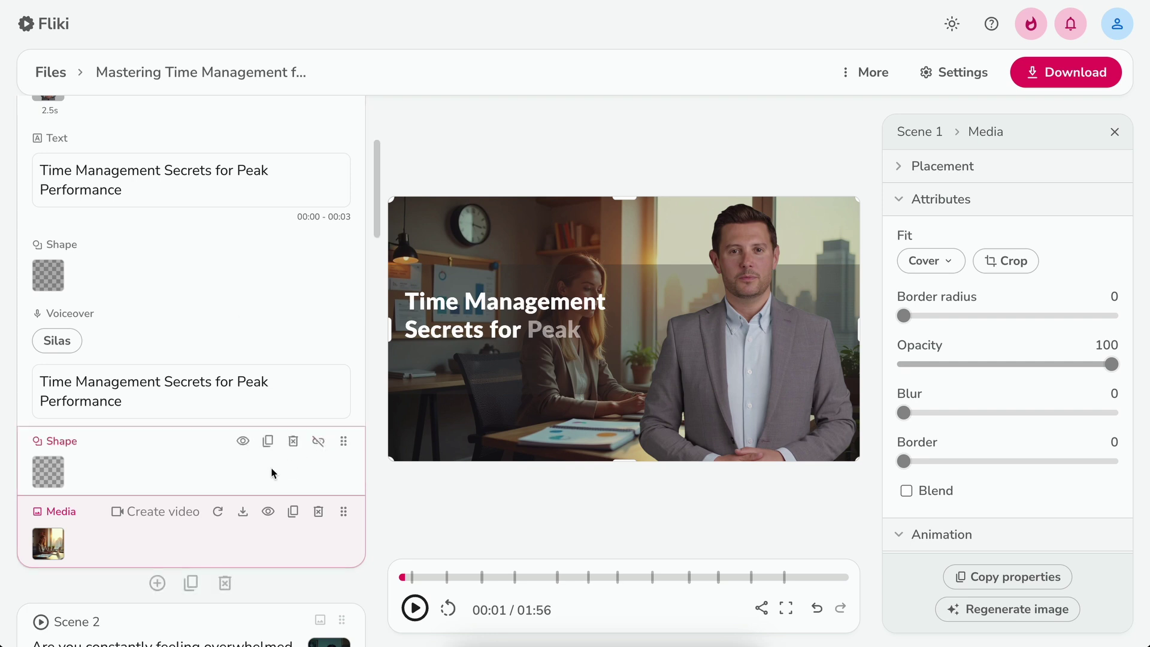
left_click(159, 516)
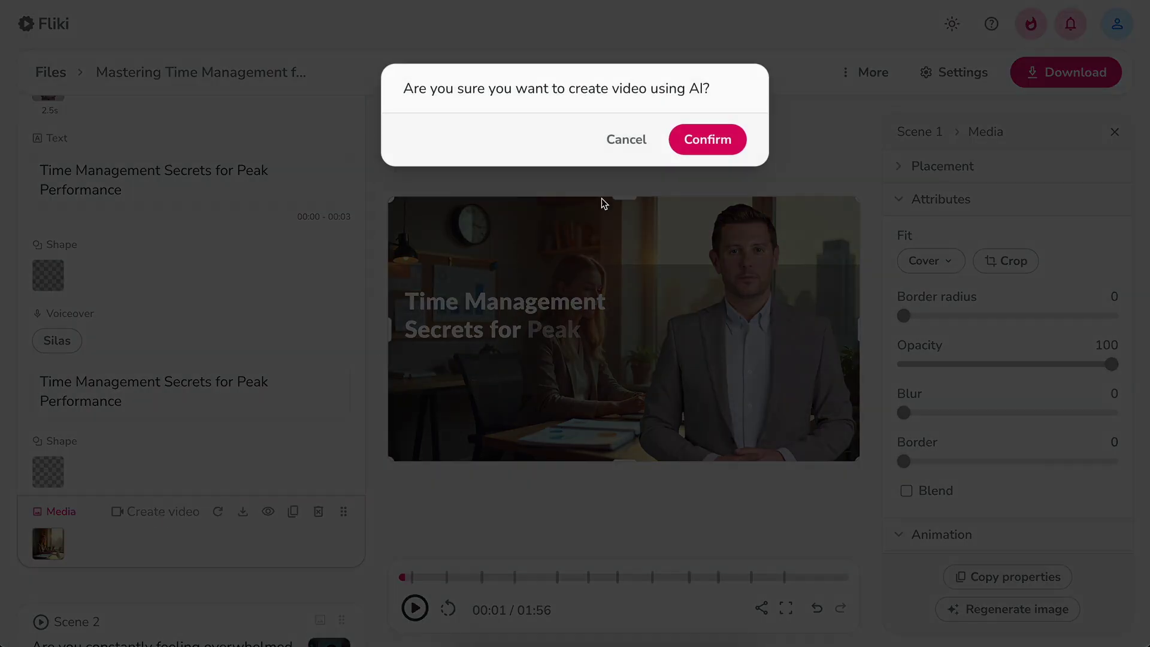
left_click(700, 142)
Step: Add the logo-primary image as a watermark layer in the Common scene
scroll(218, 490, "up", 4)
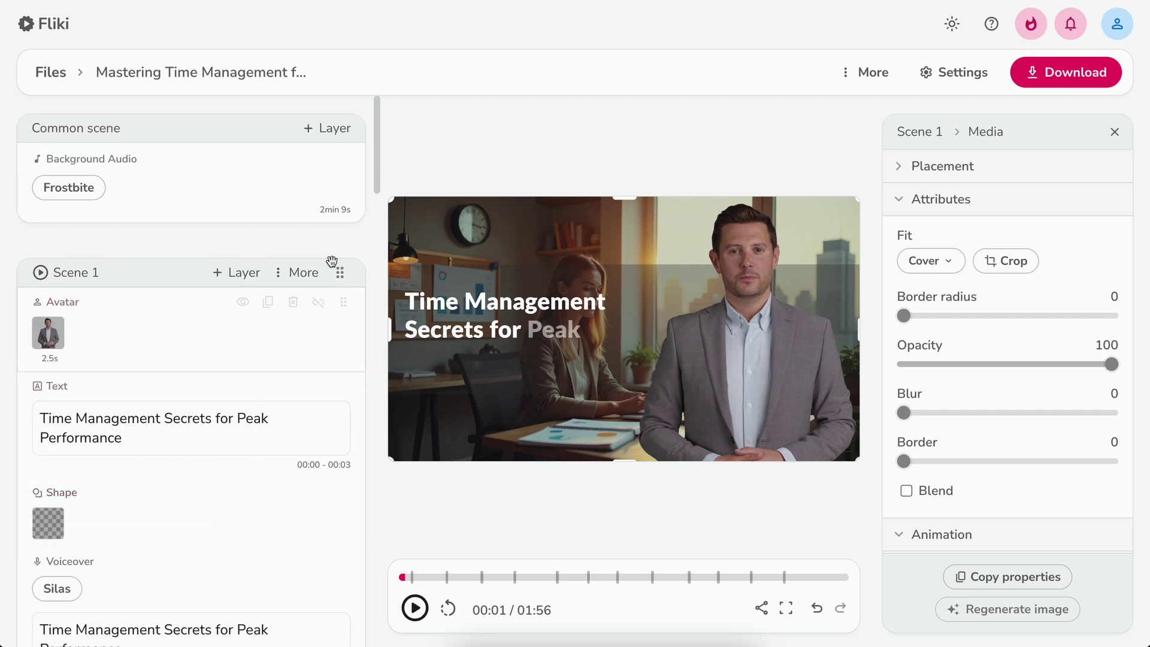
left_click(339, 133)
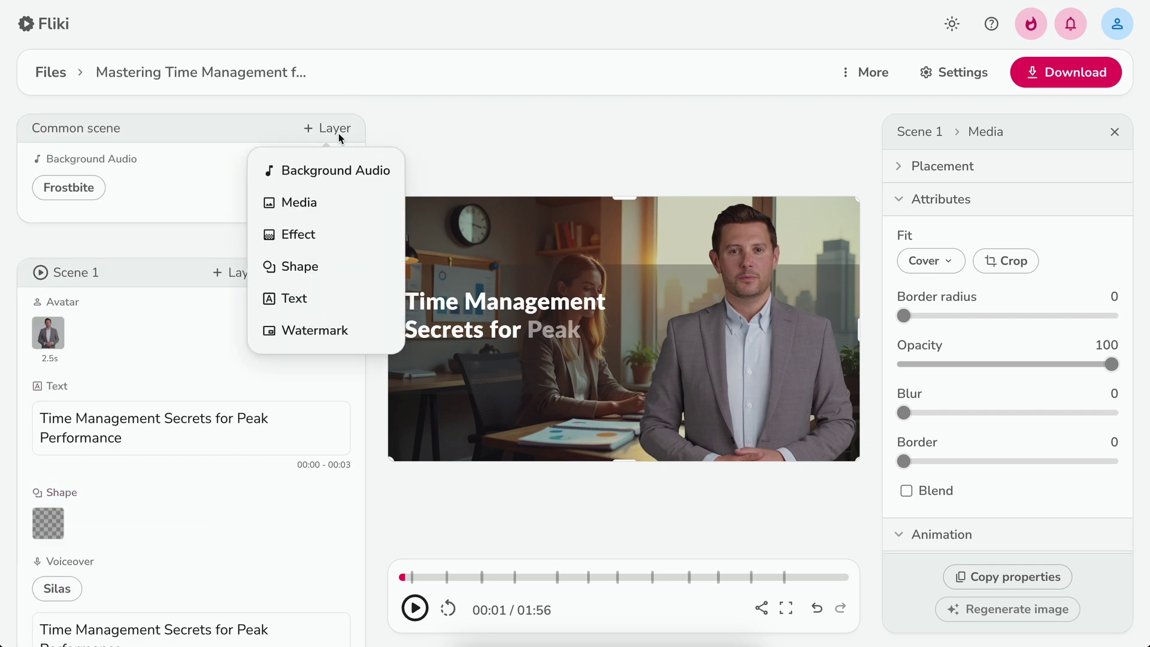
left_click(347, 336)
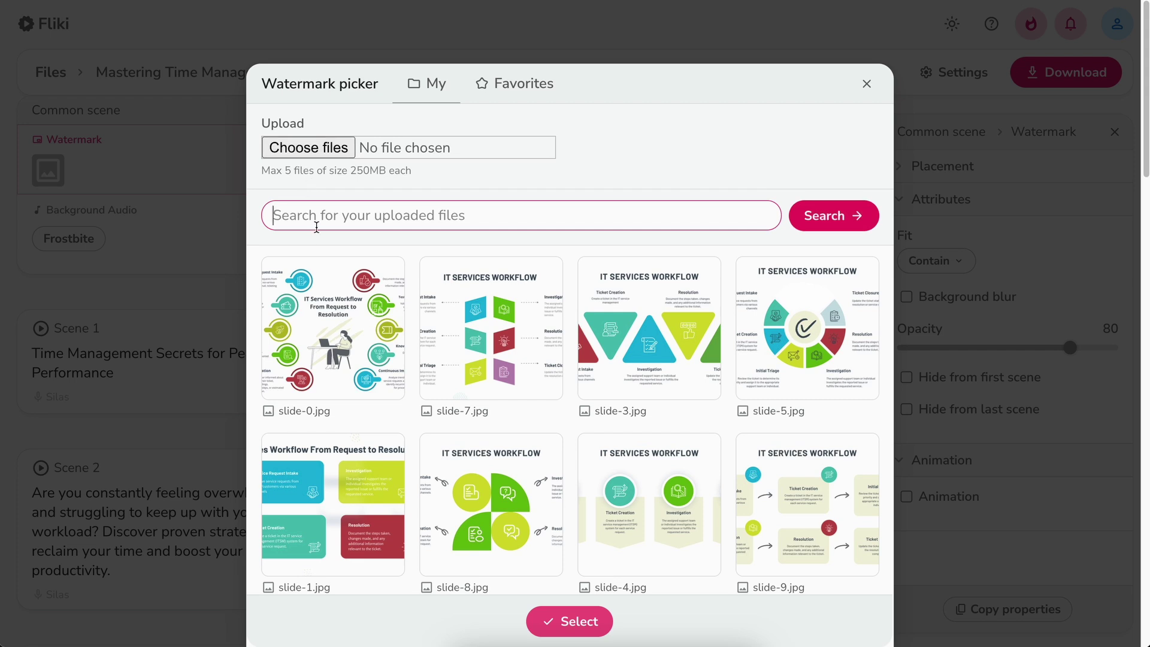
type("logo-primary")
key("Return")
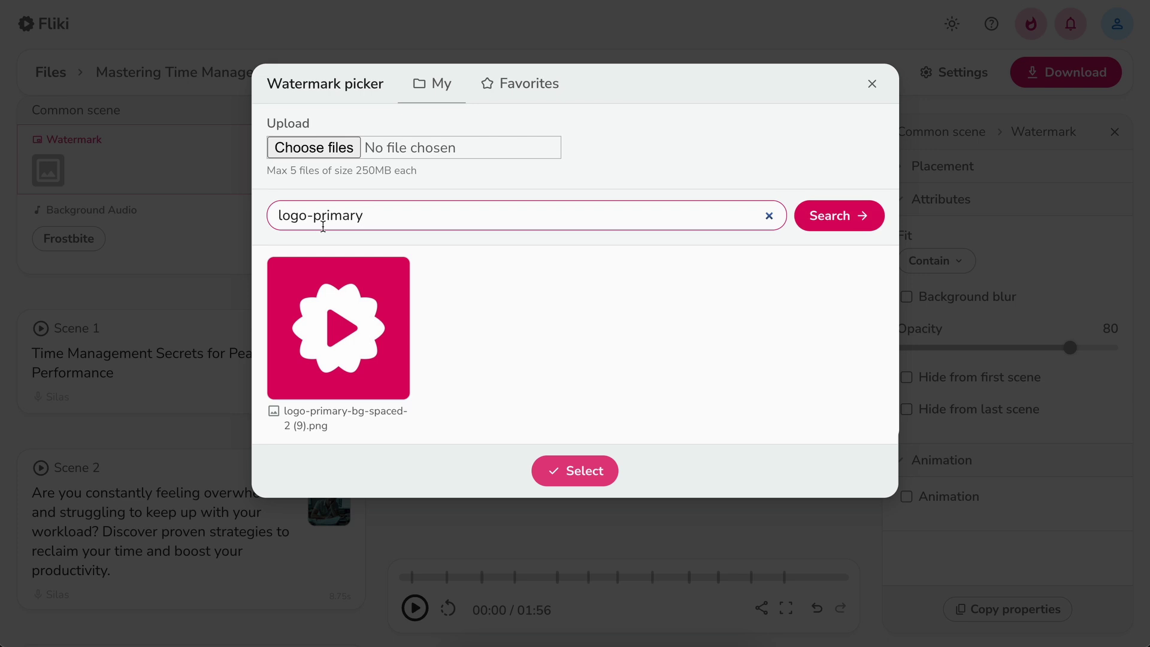
left_click(340, 351)
left_click(341, 350)
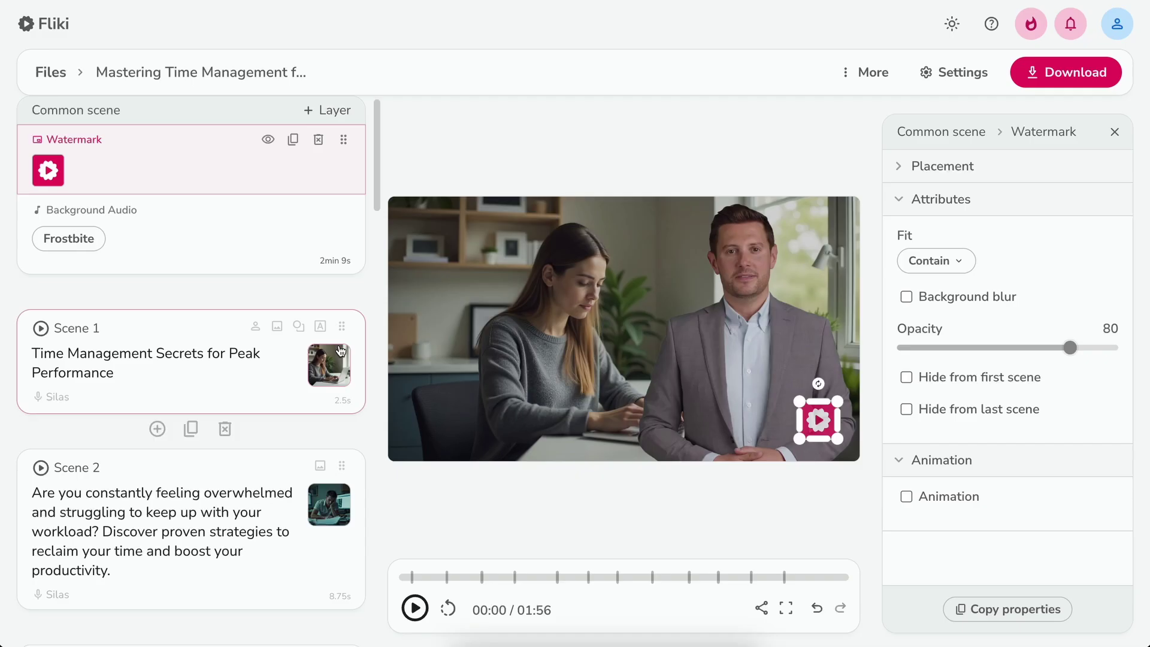
Step: Shrink the watermark logo into the top-right corner, keeping Frostbite as background music
left_click_drag(799, 403, 824, 240)
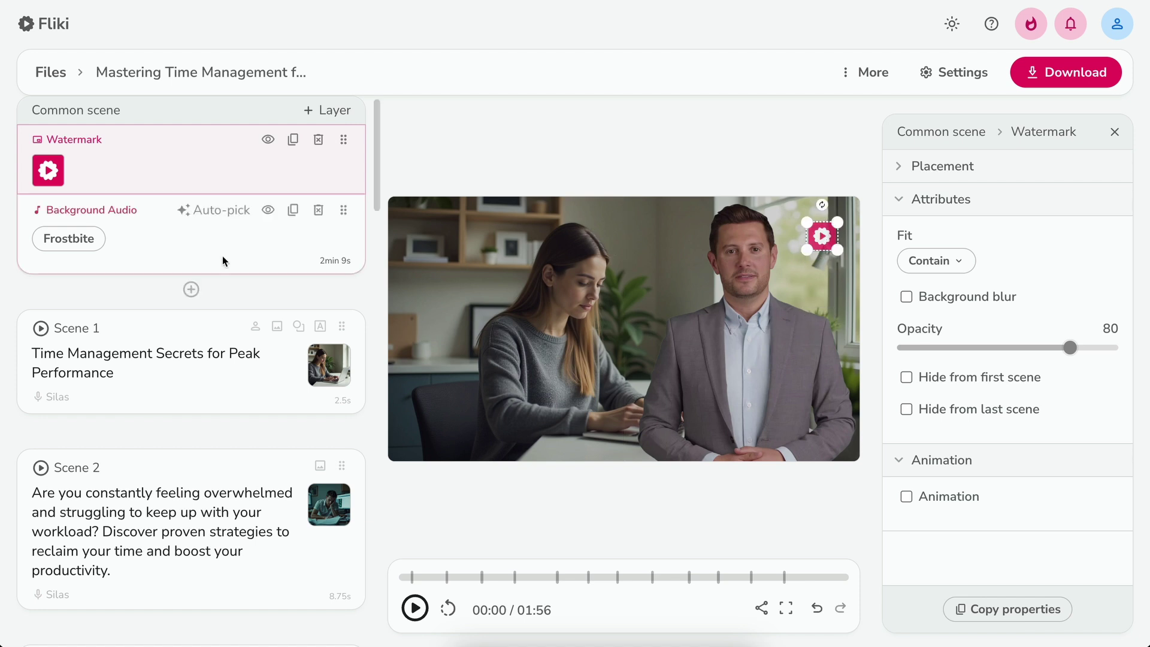
left_click(89, 239)
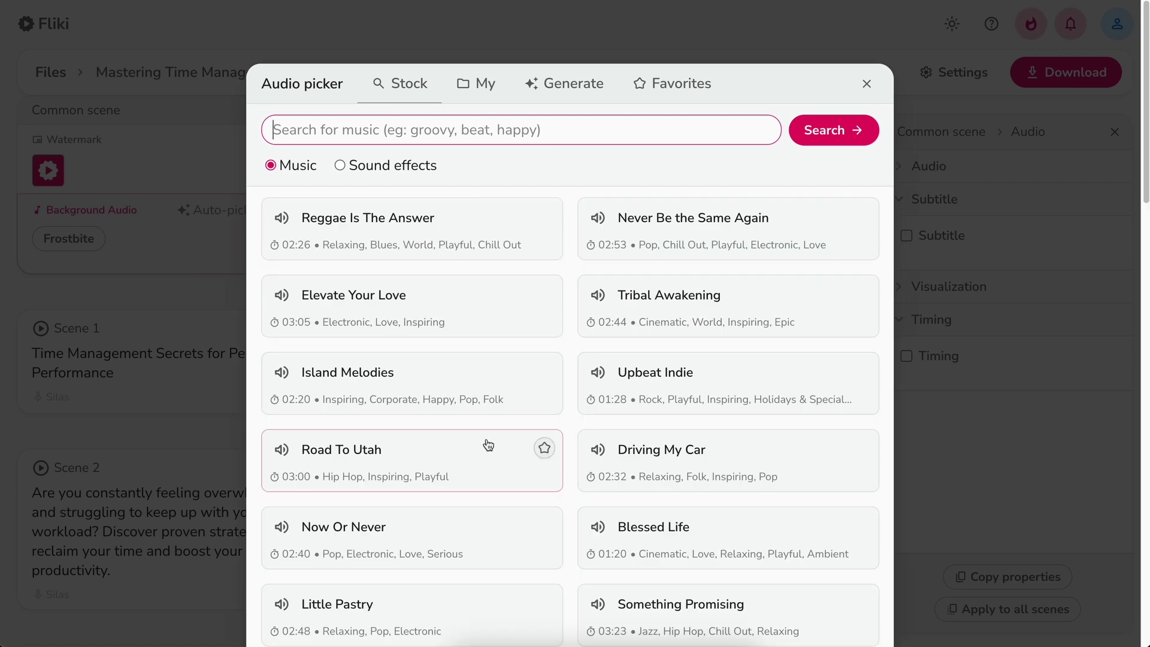
left_click(867, 84)
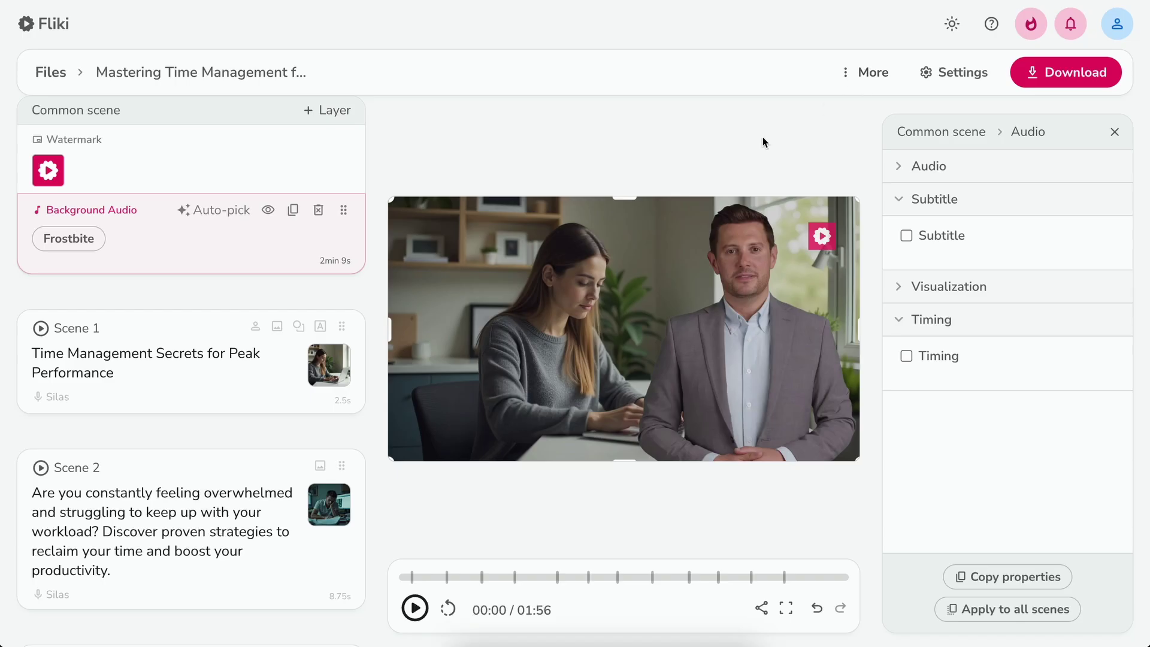
Step: Start a new export of the video at 1080p resolution in mp4 format
left_click(1033, 79)
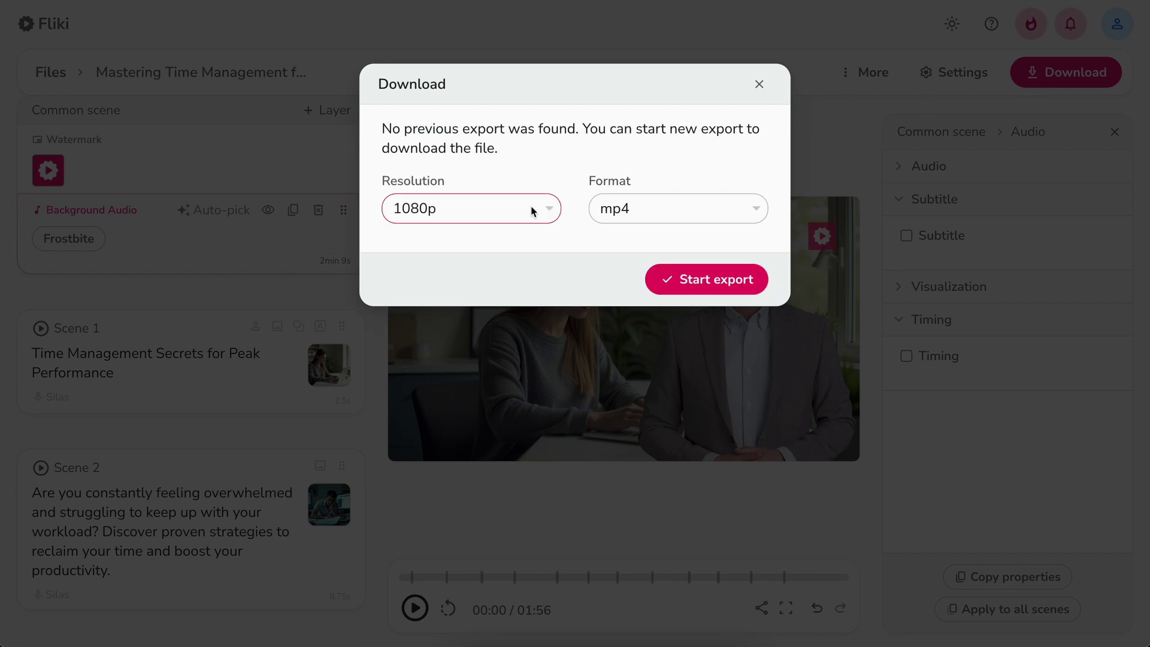
left_click(530, 206)
left_click(516, 221)
left_click(643, 213)
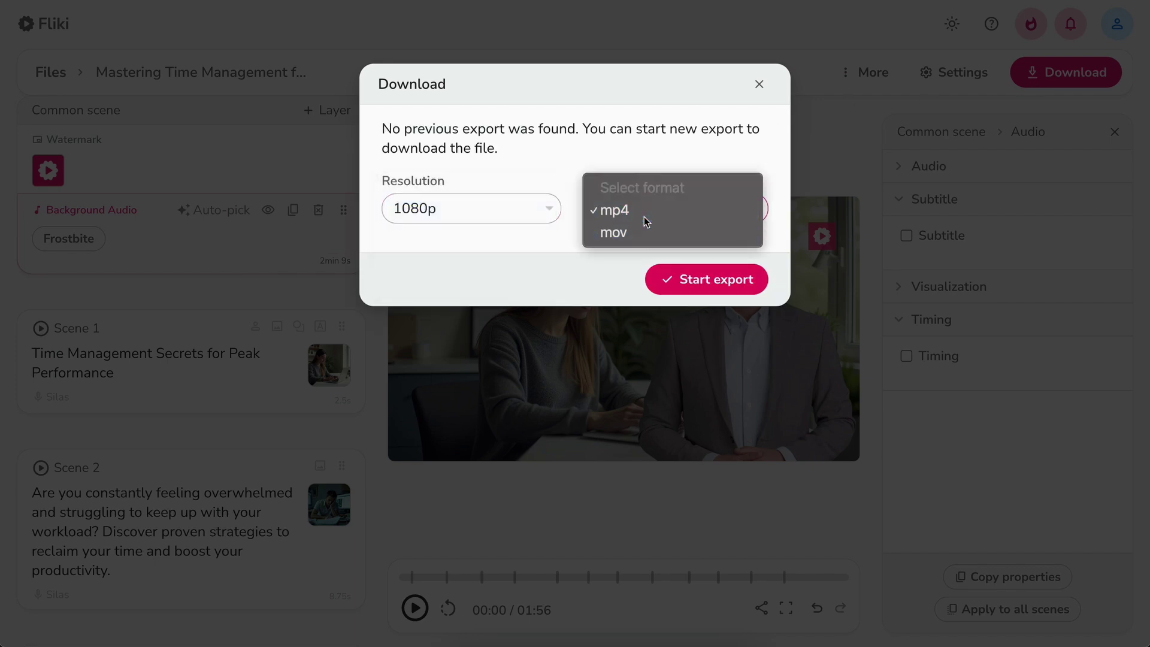
left_click(645, 217)
left_click(706, 291)
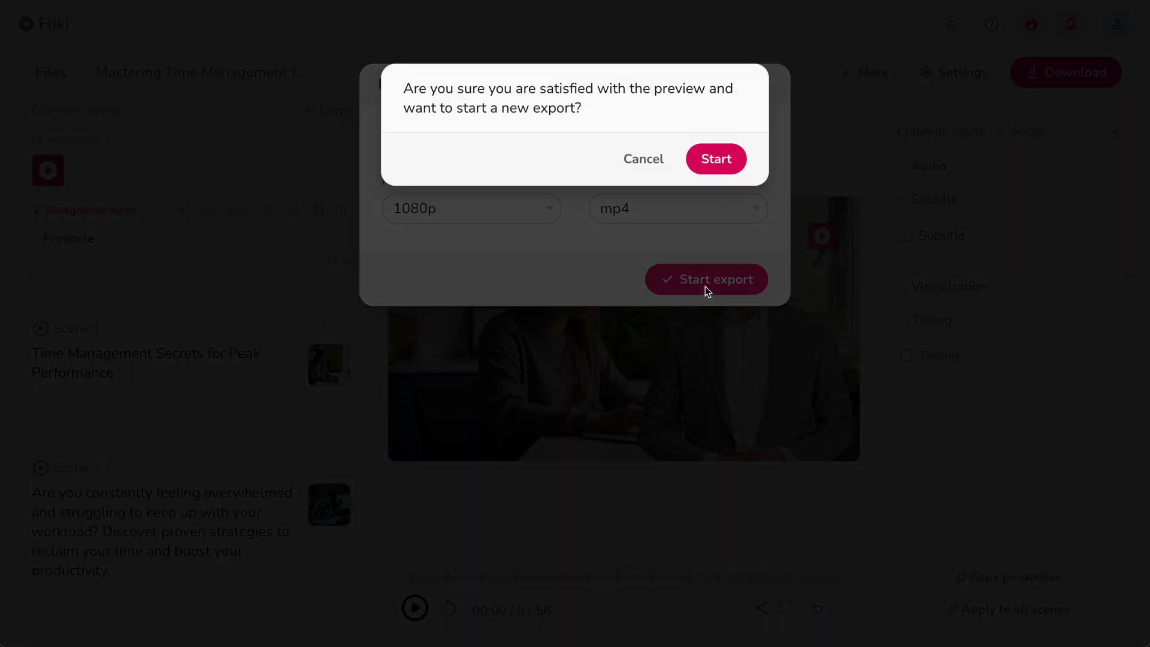
left_click(714, 161)
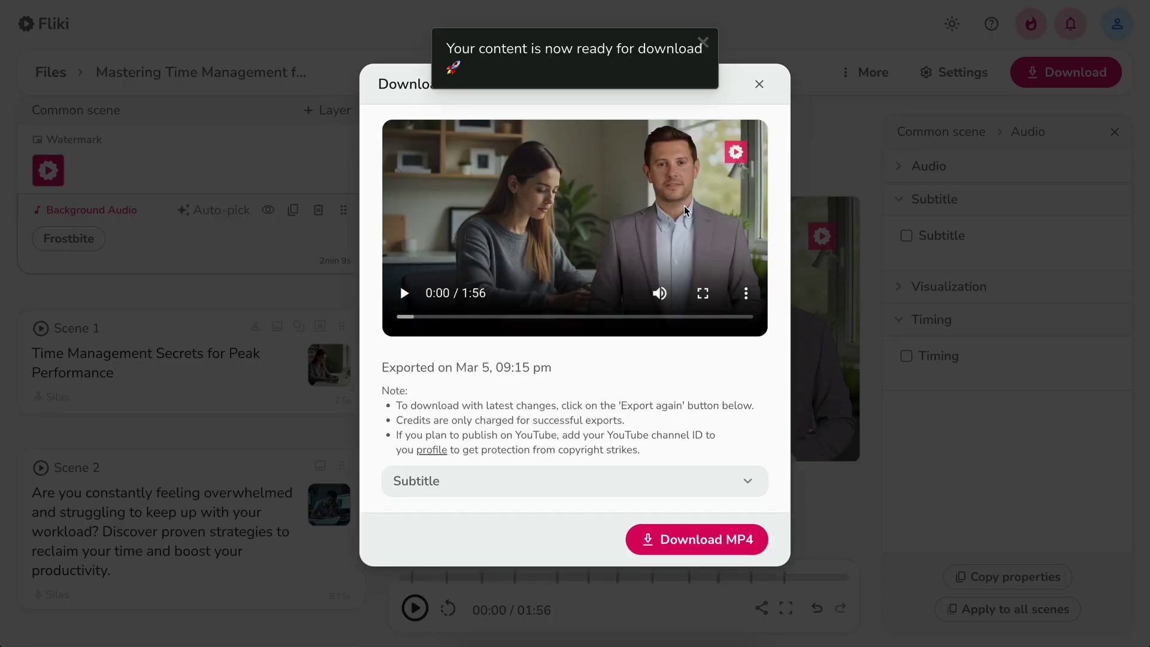
Step: Keep SRT as the subtitle download format
left_click(593, 486)
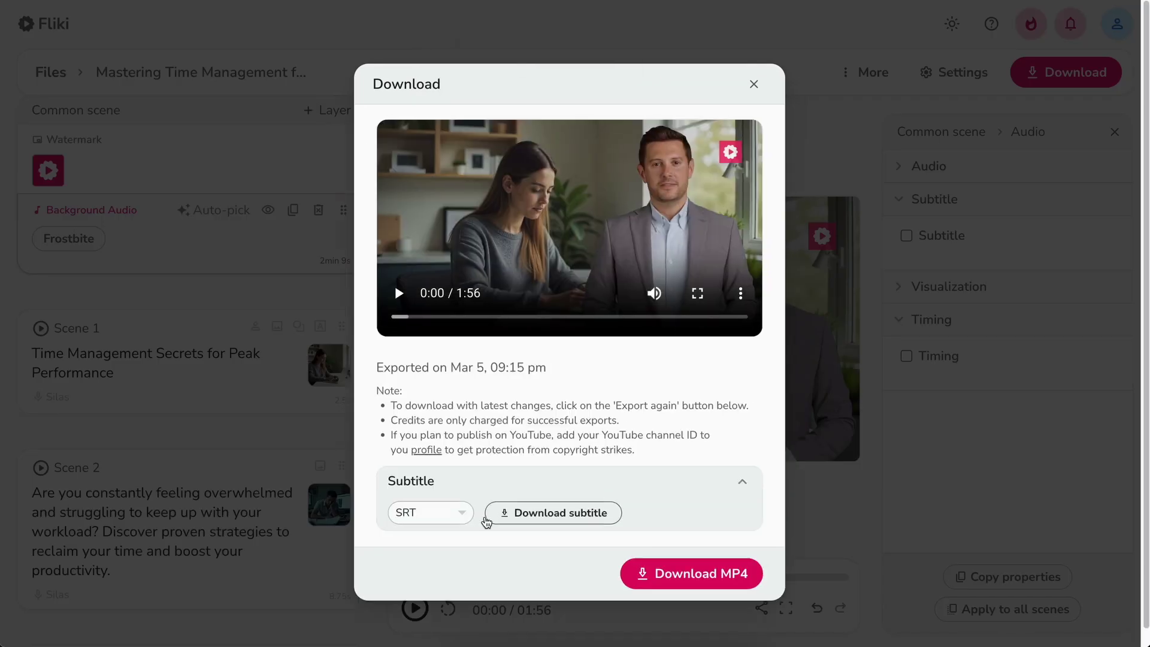
left_click(465, 521)
left_click(458, 513)
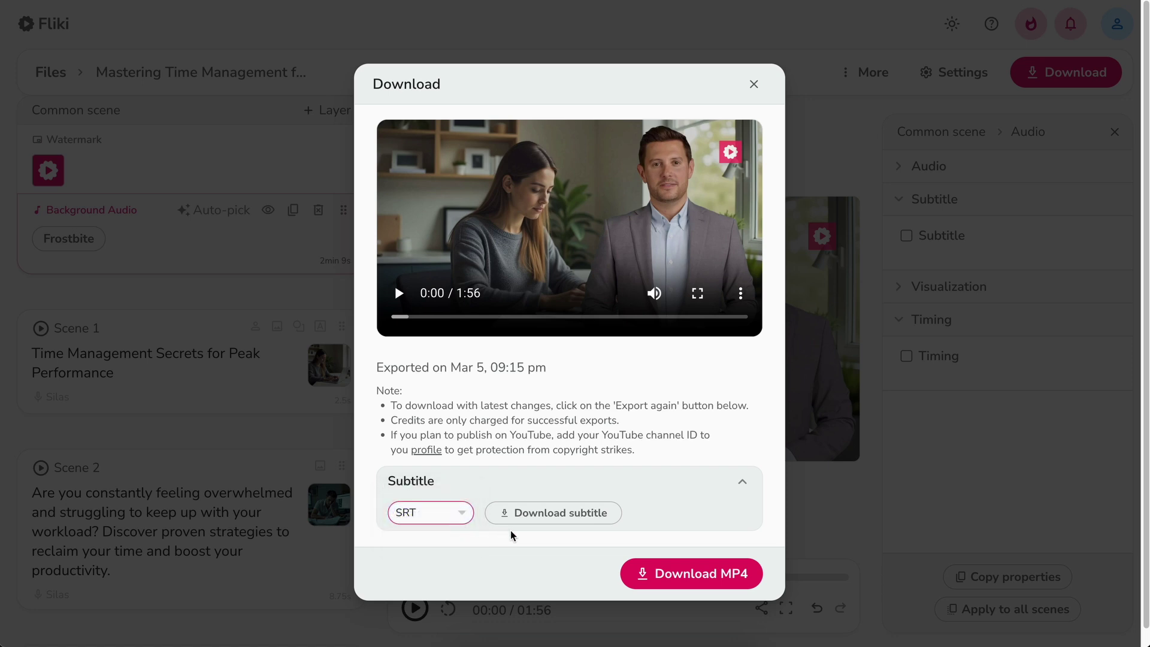